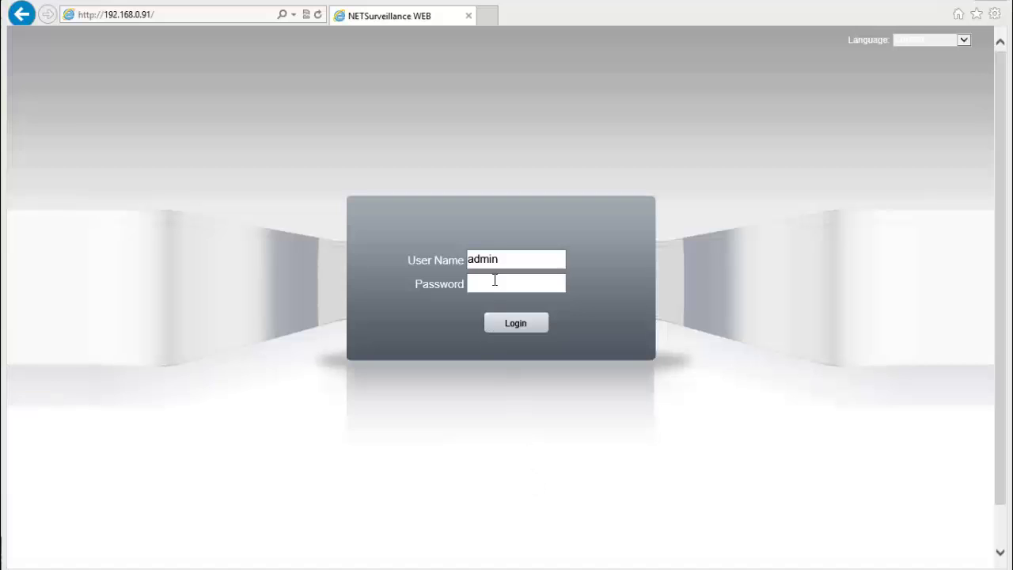
Step: Log in to NETSurveillance WEB with the camera password, connect main-stream video, and open DeviceCfg
{"action": "left_click", "coordinate": [495, 277]}
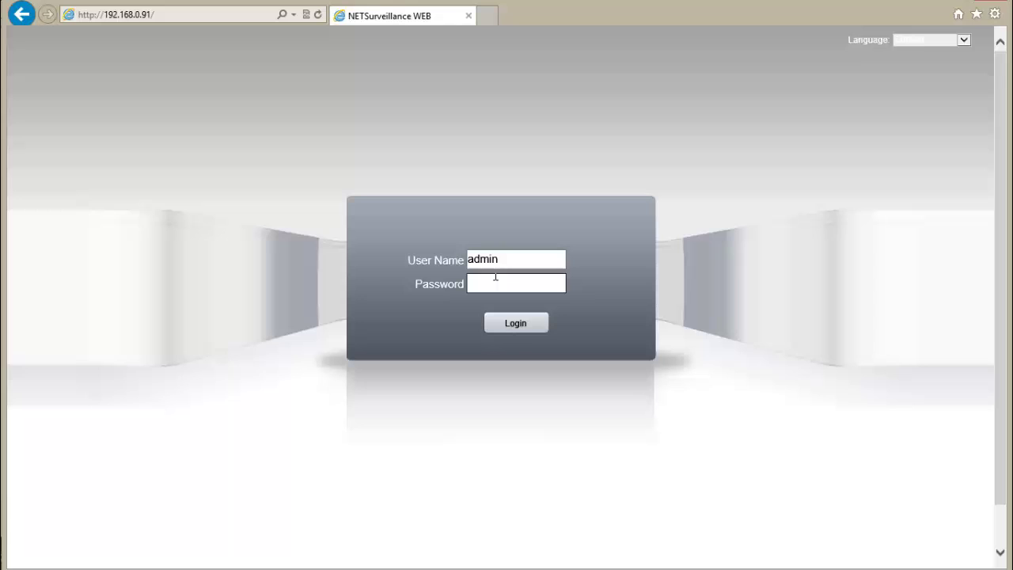
{"action": "left_click", "coordinate": [493, 321]}
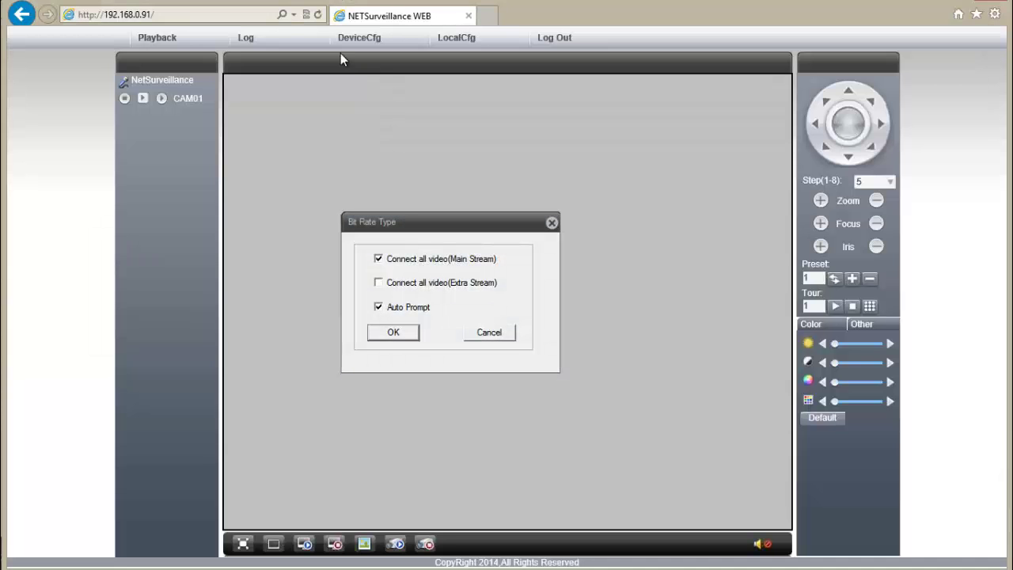
{"action": "left_click", "coordinate": [405, 333]}
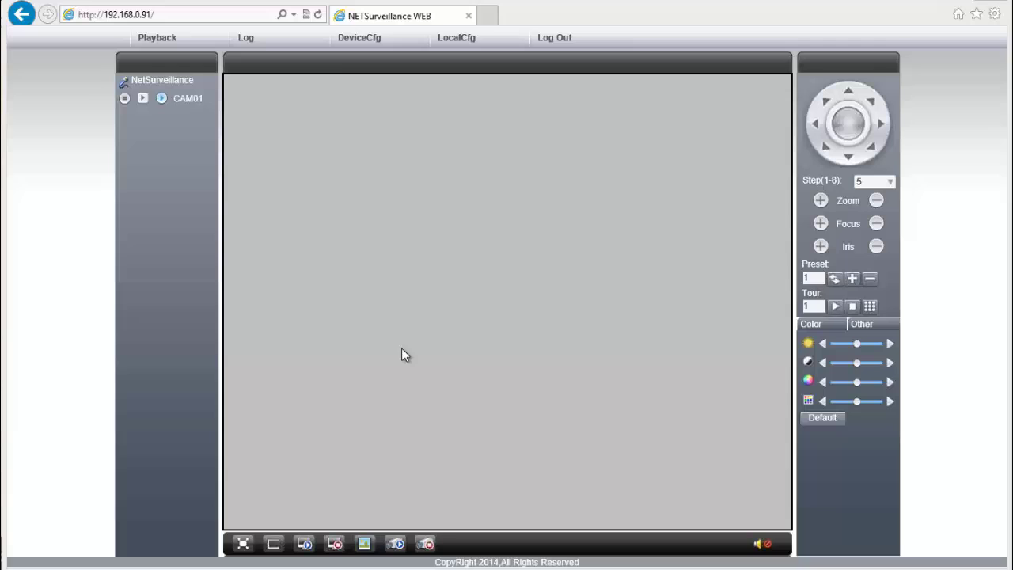
{"action": "left_click", "coordinate": [349, 38]}
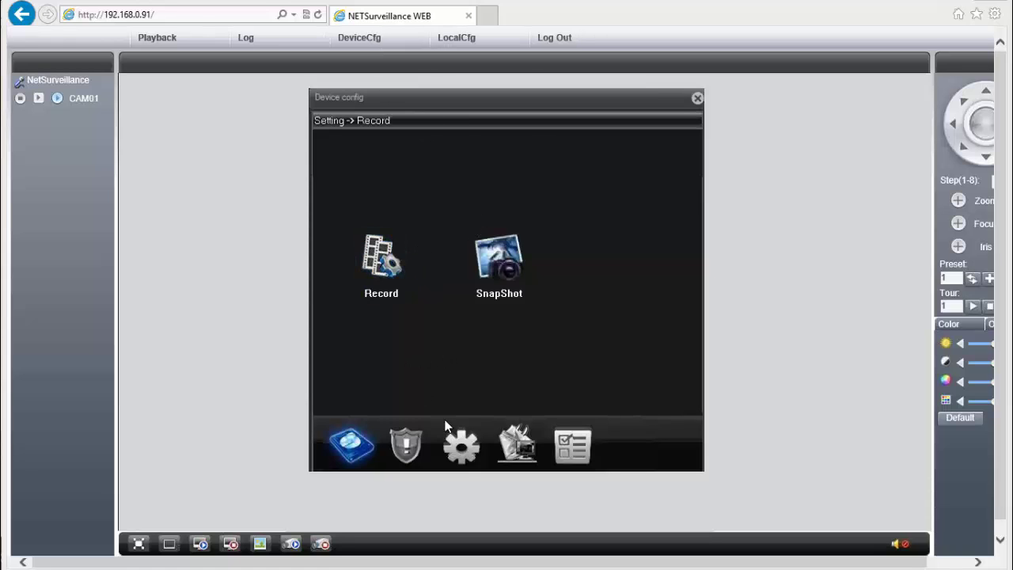
Step: Check UPNP under NetService is enabled with HTTP port 80 and media port 34567, then confirm
{"action": "left_click", "coordinate": [457, 440]}
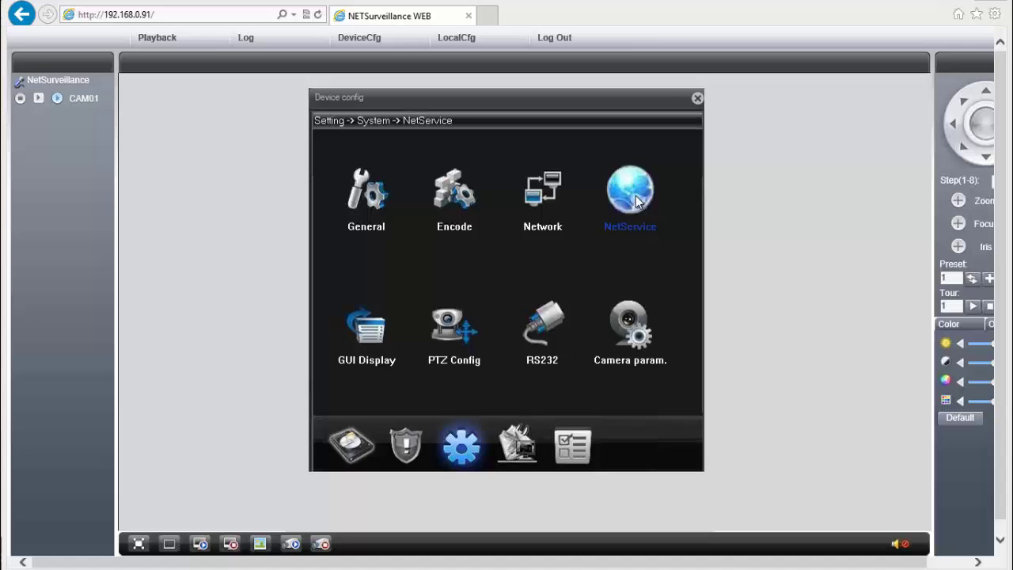
{"action": "left_click", "coordinate": [636, 198]}
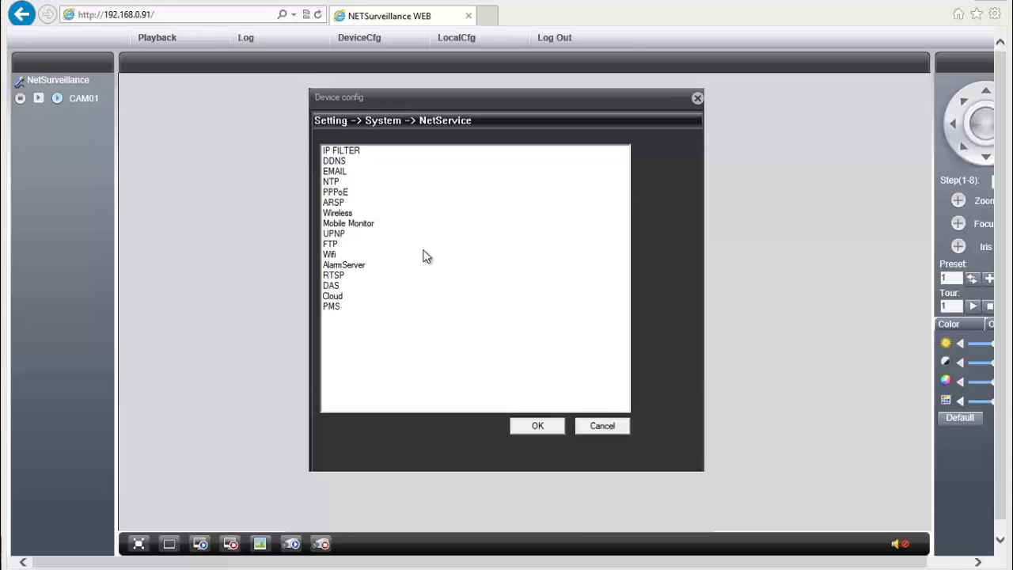
{"action": "double_click", "coordinate": [336, 233]}
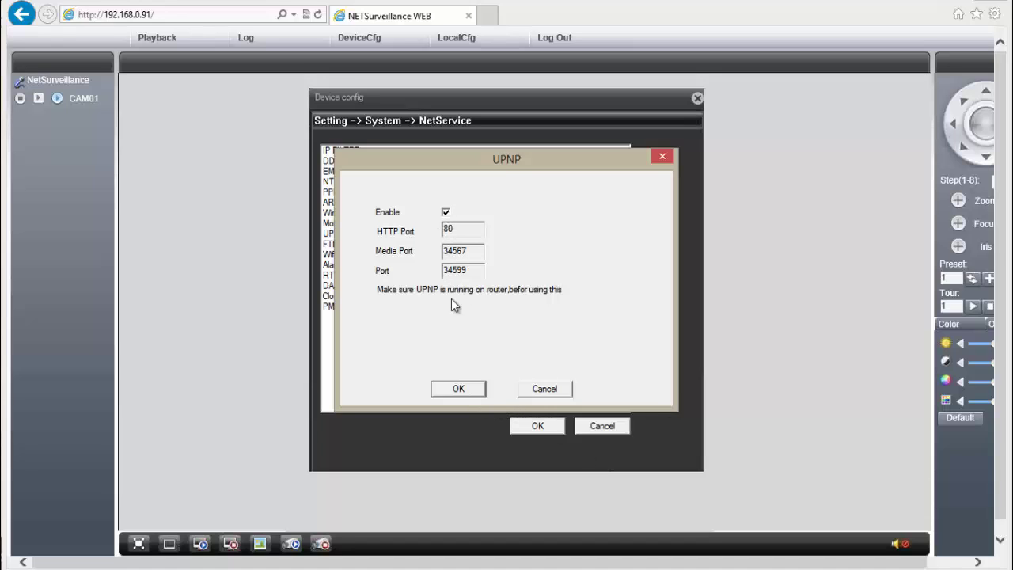
{"action": "left_click", "coordinate": [457, 391]}
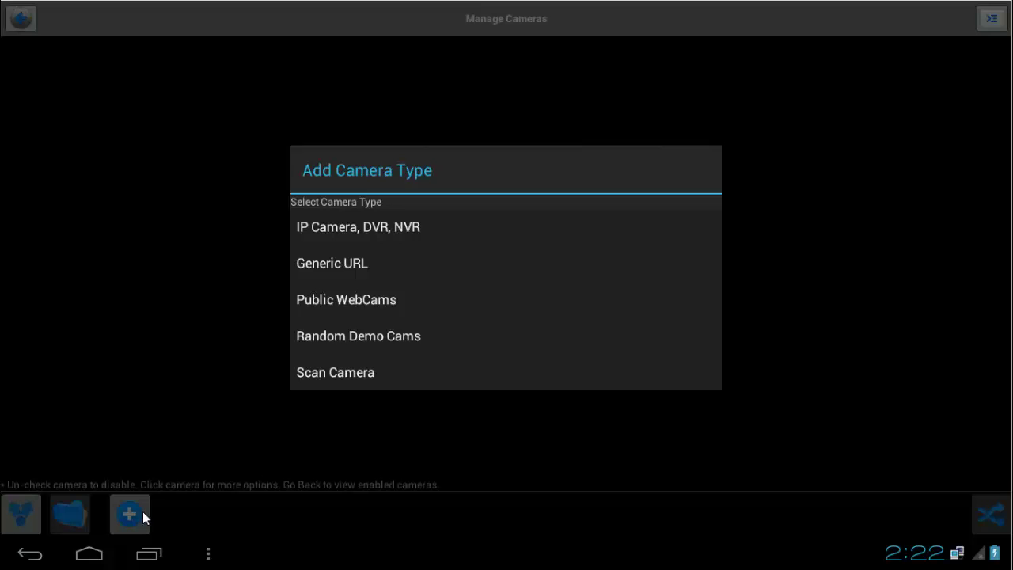
Step: Choose the 'IP Camera, DVR, NVR' type to open a new Camera 1 form
{"action": "left_click", "coordinate": [317, 229]}
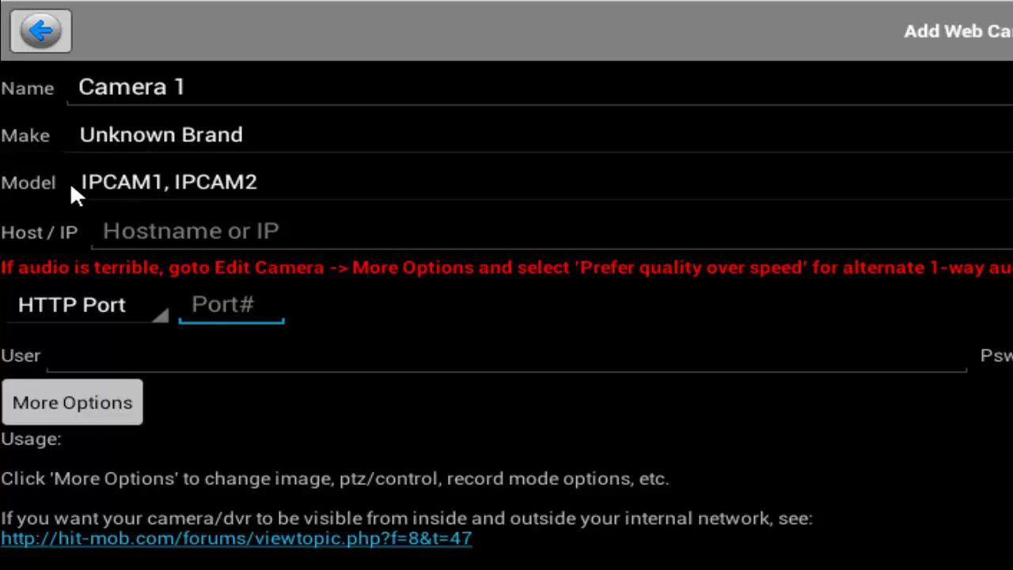
Step: Set the camera model to DVR-9008HV from the model list
{"action": "left_click", "coordinate": [204, 182]}
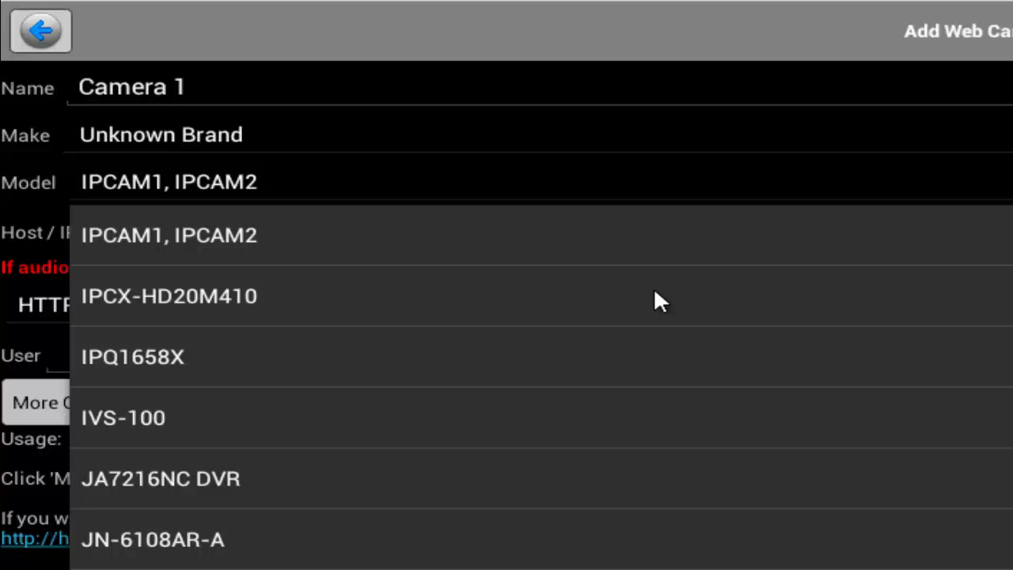
{"action": "scroll", "coordinate": [542, 388], "scroll_direction": "up", "scroll_amount": 5}
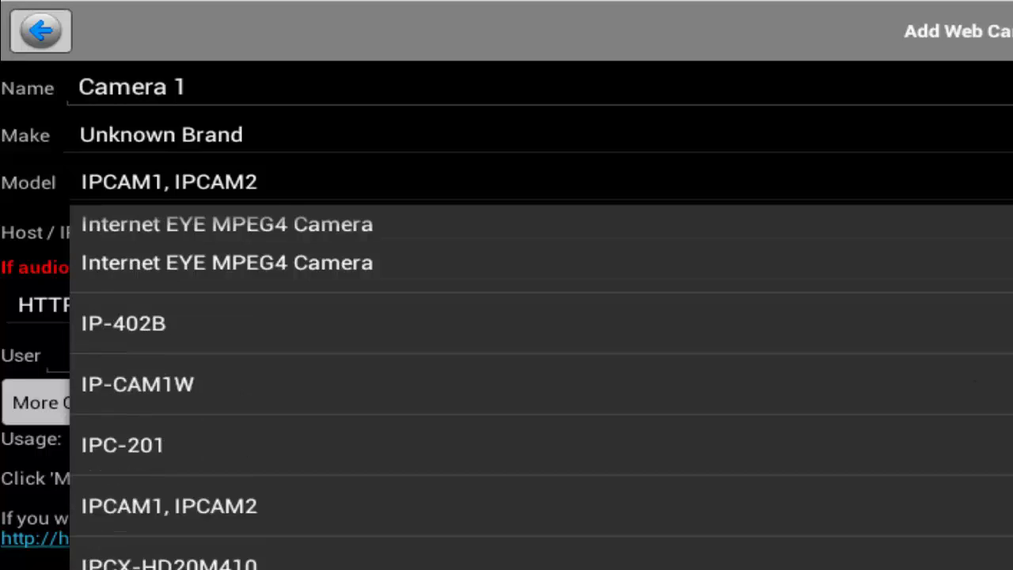
{"action": "scroll", "coordinate": [541, 388], "scroll_direction": "up", "scroll_amount": 6}
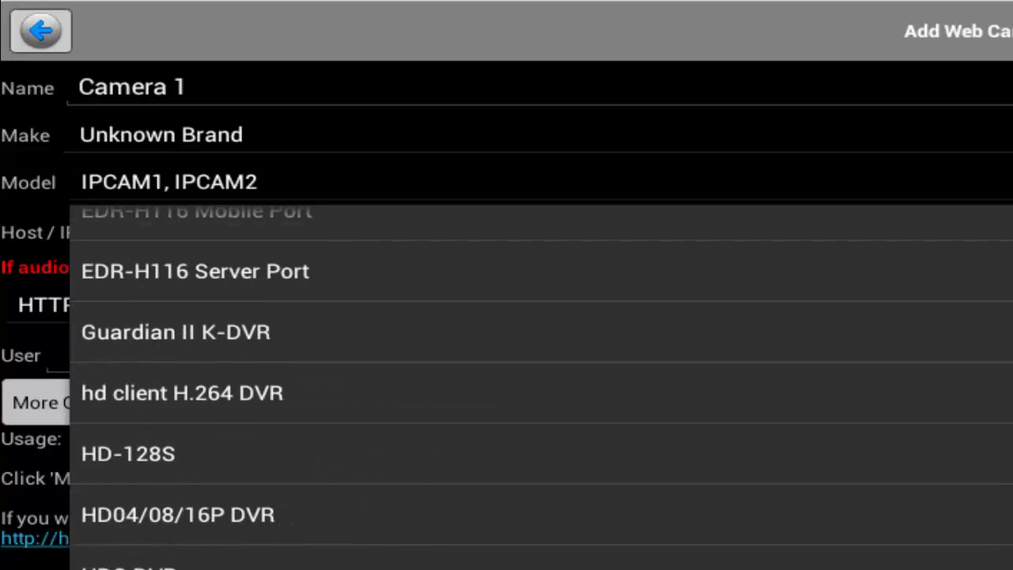
{"action": "scroll", "coordinate": [720, 413], "scroll_direction": "up", "scroll_amount": 5}
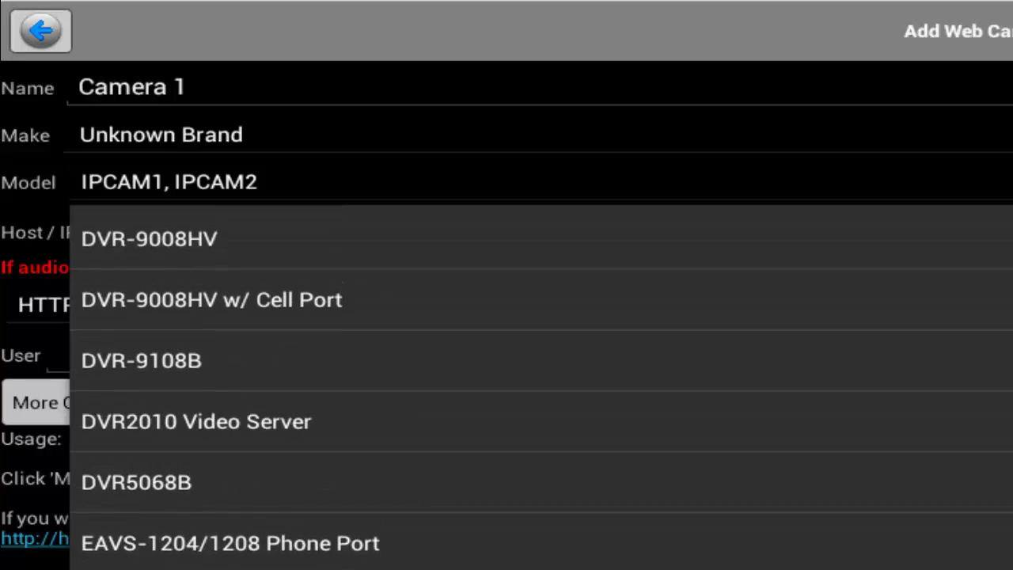
{"action": "scroll", "coordinate": [563, 438], "scroll_direction": "up", "scroll_amount": 2}
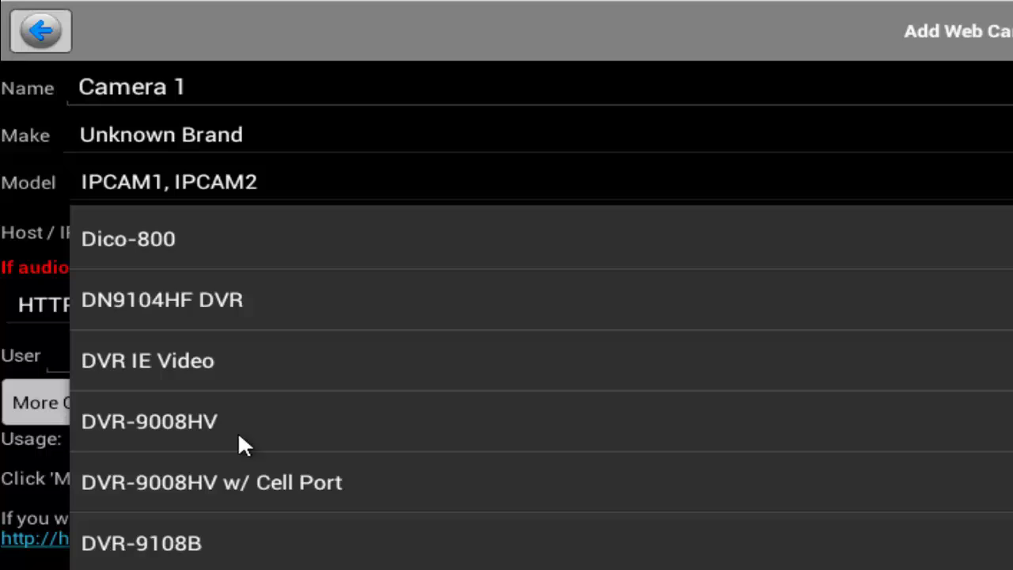
{"action": "left_click", "coordinate": [240, 435]}
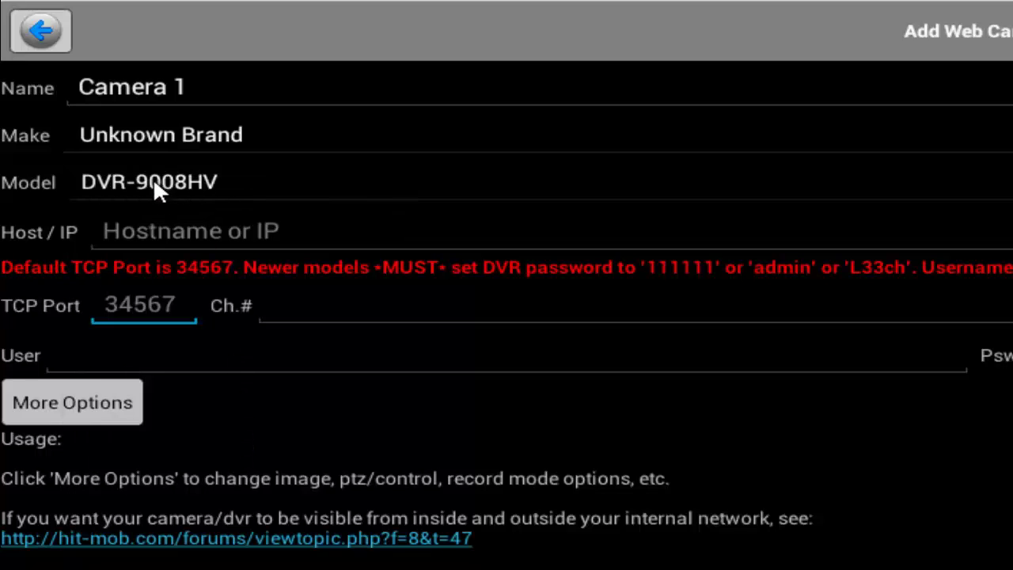
Step: Enter host 192.168.0.91, TCP port 34567 and channel 1 for Camera 1
{"action": "left_click", "coordinate": [165, 233]}
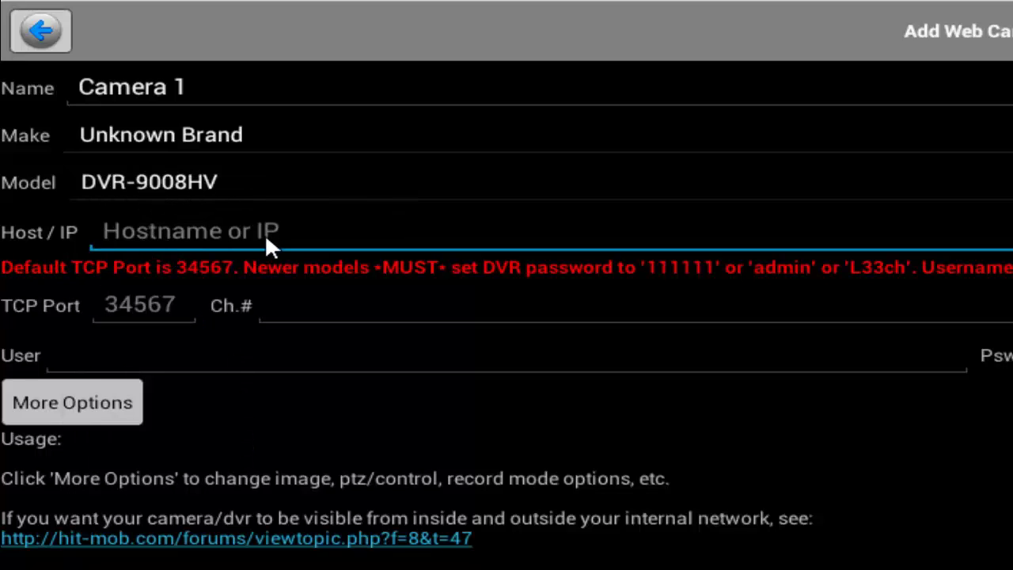
{"action": "type", "text": "192.1"}
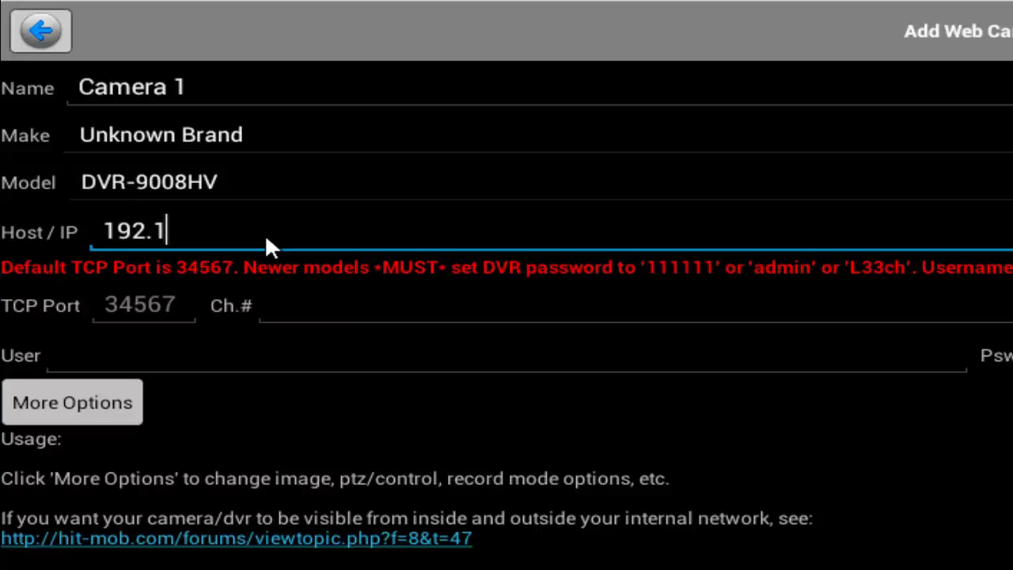
{"action": "type", "text": "68.09"}
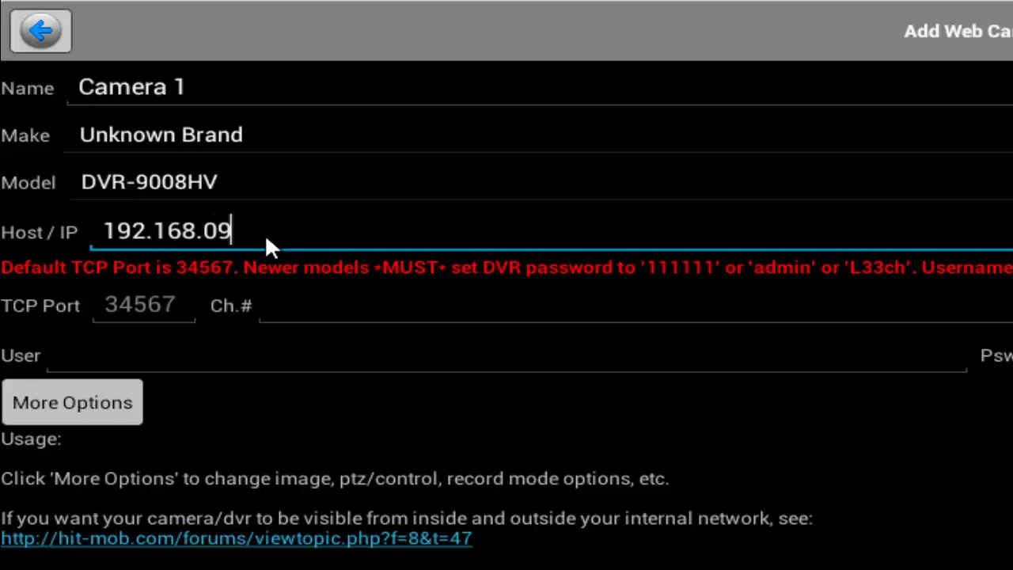
{"action": "type", "text": "1"}
{"action": "key", "text": "BackSpace"}
{"action": "key", "text": "BackSpace"}
{"action": "type", "text": ".9"}
{"action": "left_click", "coordinate": [139, 305]}
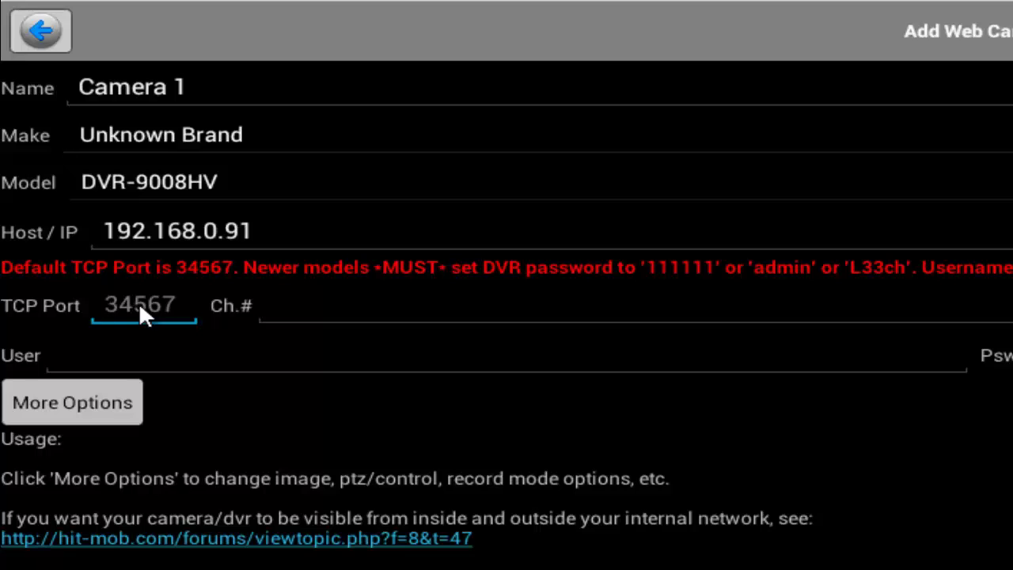
{"action": "type", "text": "34567"}
{"action": "left_click", "coordinate": [288, 308]}
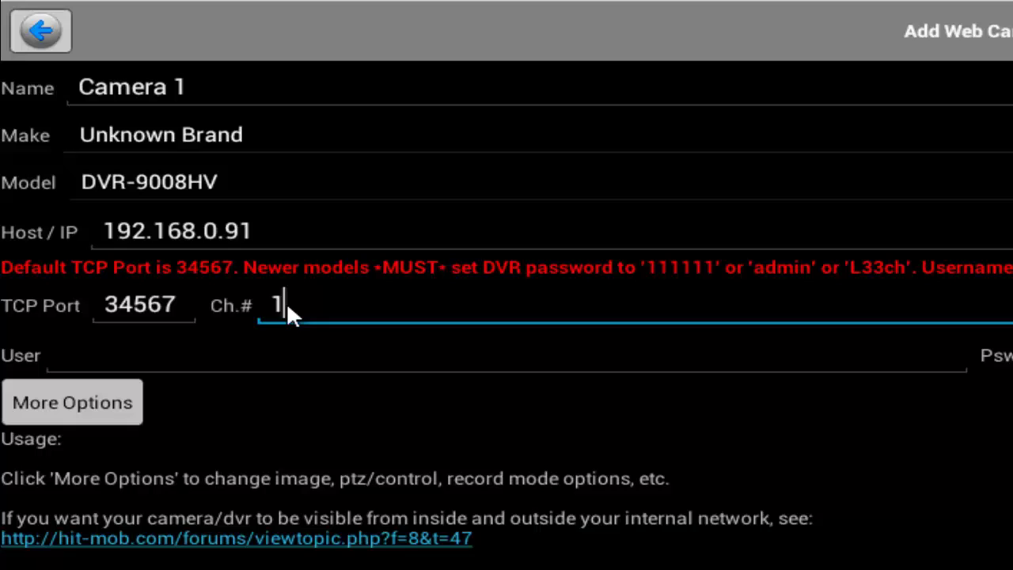
{"action": "type", "text": "1"}
Step: Enter user name admin and type the DVR password
{"action": "left_click", "coordinate": [158, 362]}
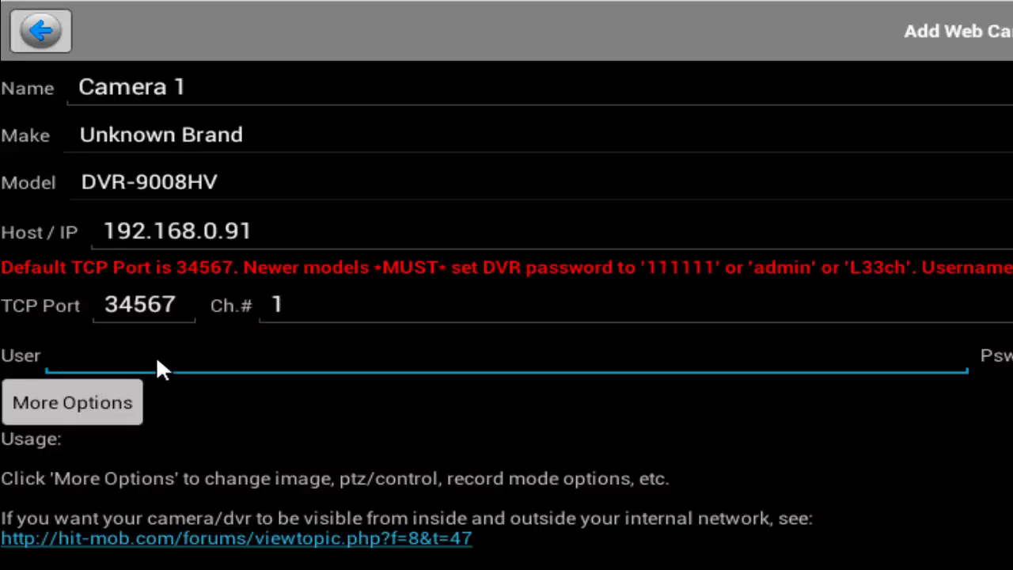
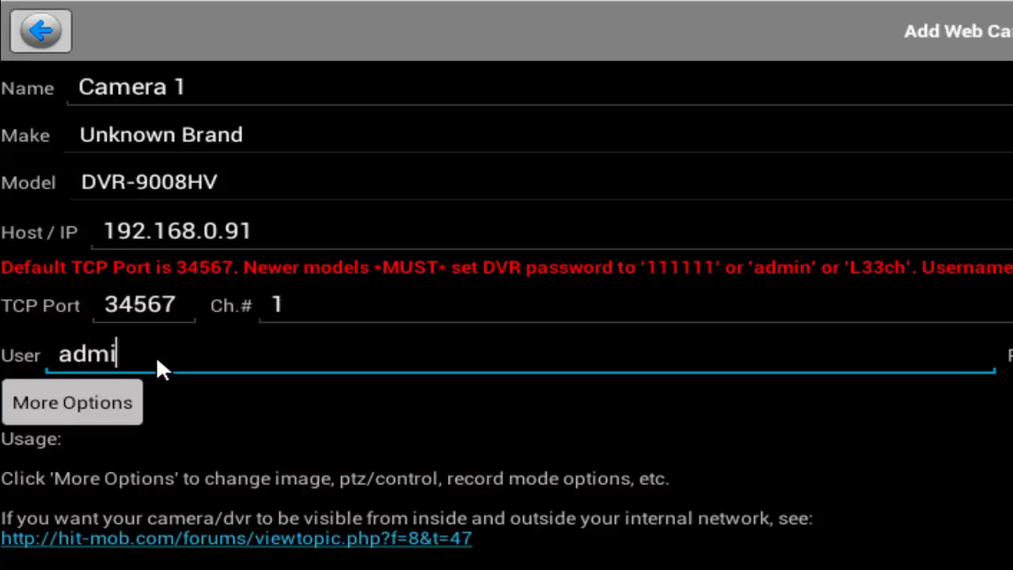
{"action": "key", "text": "Tab"}
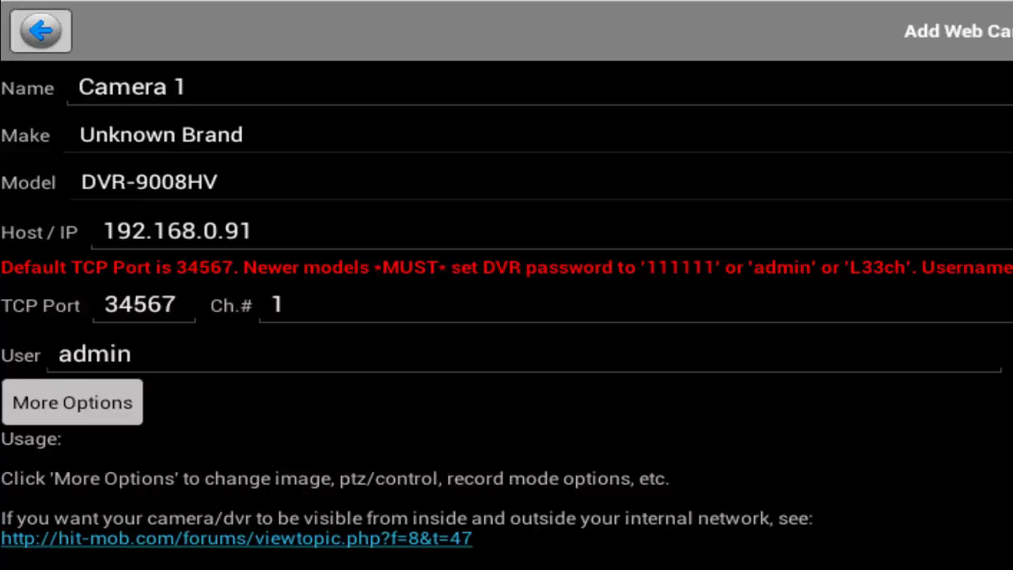
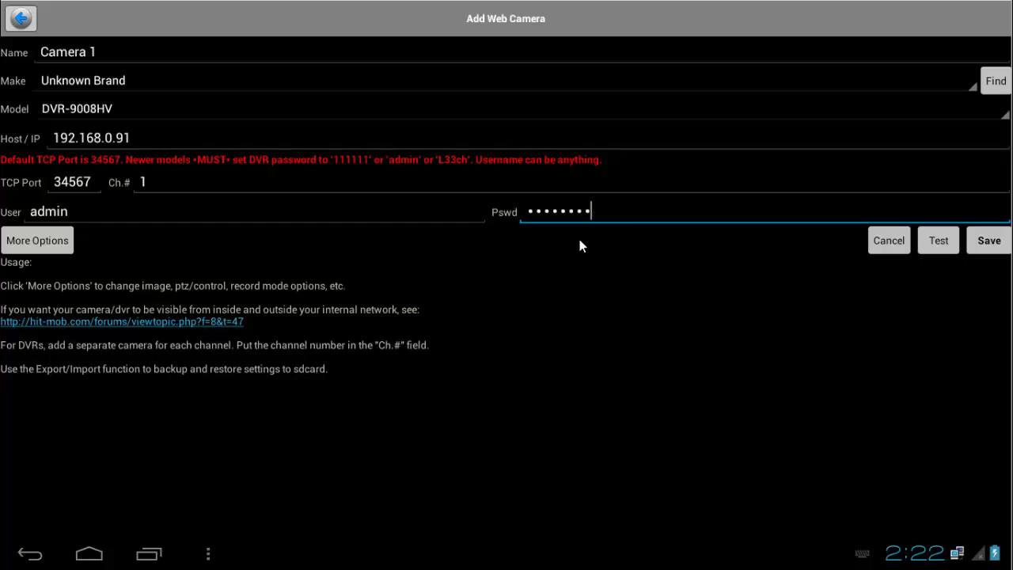
Step: Test Camera 1 successfully, dismiss the result, and save the camera
{"action": "left_click", "coordinate": [941, 245]}
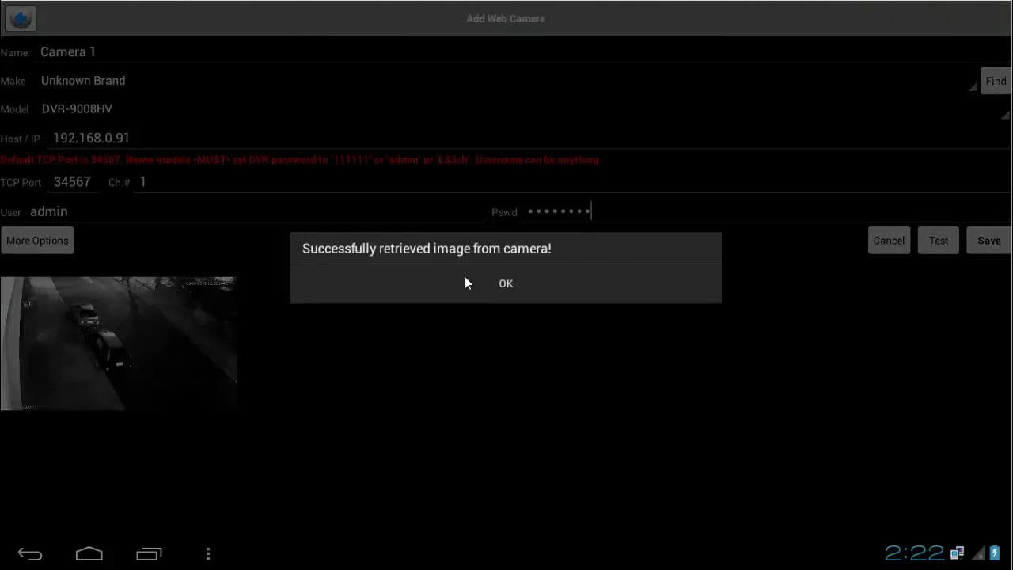
{"action": "left_click", "coordinate": [508, 290]}
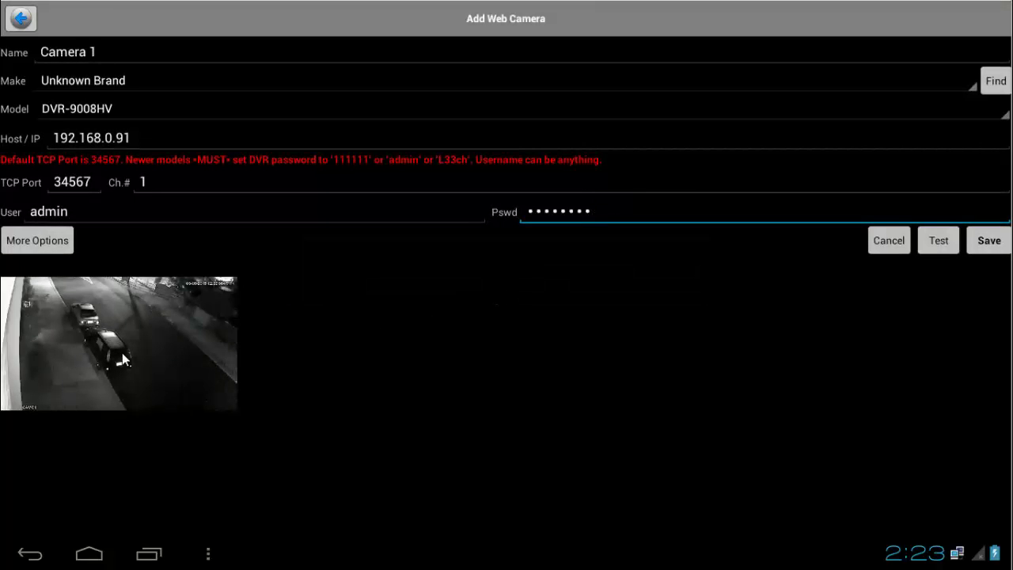
{"action": "left_click", "coordinate": [990, 241]}
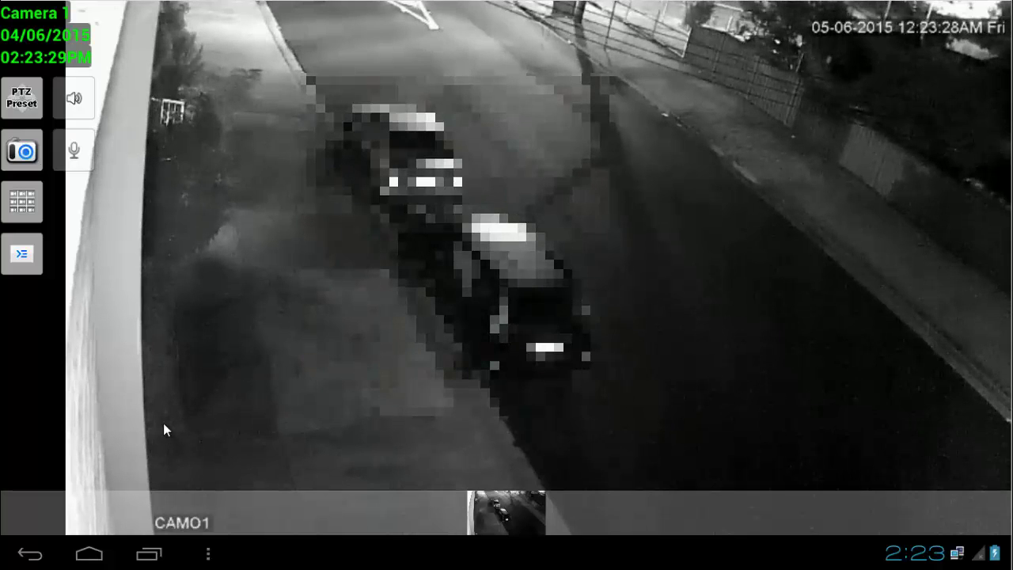
Step: Show Camera 1's live-view controls and bring up the options menu
{"action": "left_click", "coordinate": [208, 557]}
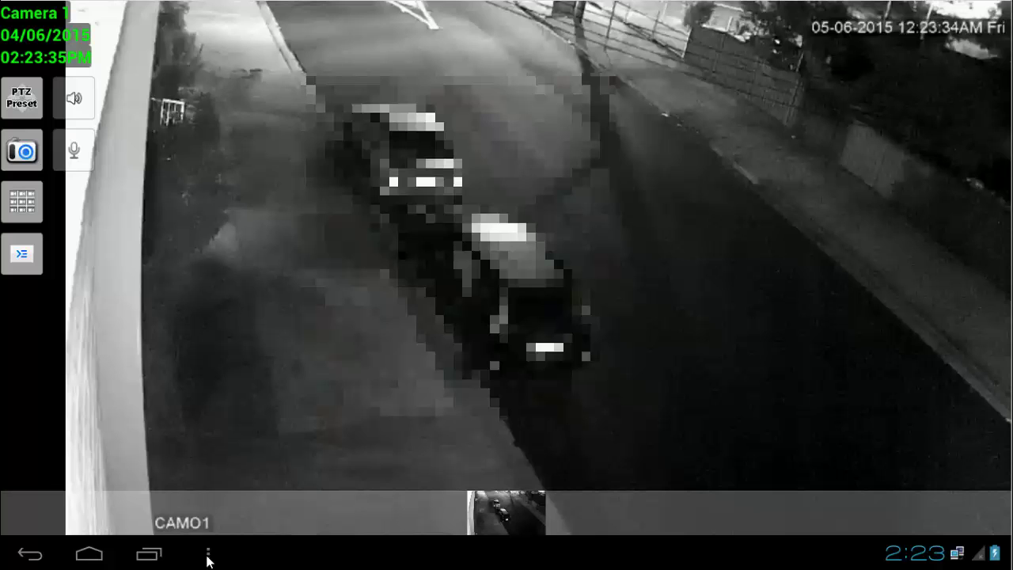
{"action": "left_click", "coordinate": [208, 557]}
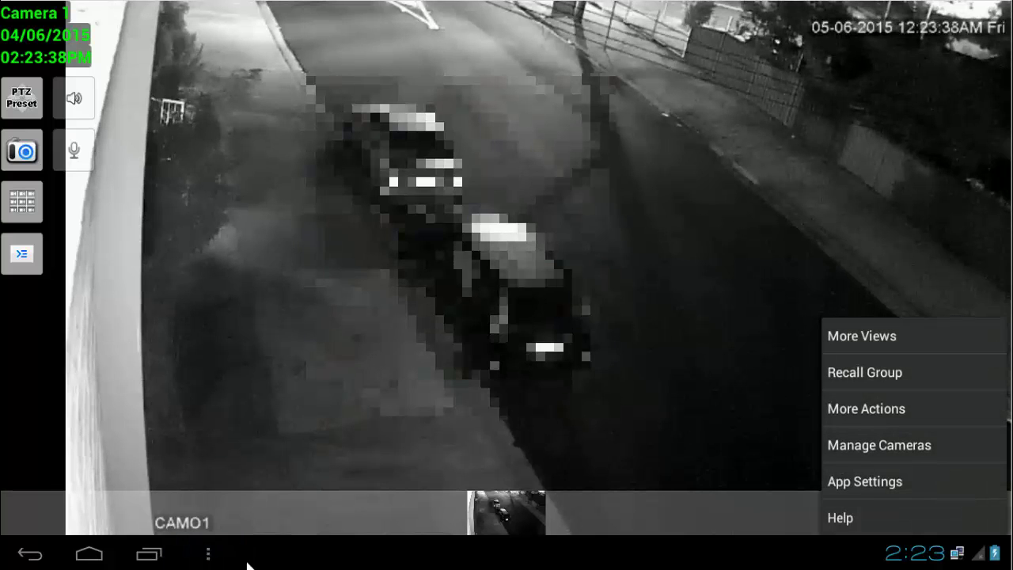
Step: Add a new IP Camera/DVR entry, clear its prefilled host address, and go to the home screen
{"action": "left_click", "coordinate": [883, 444]}
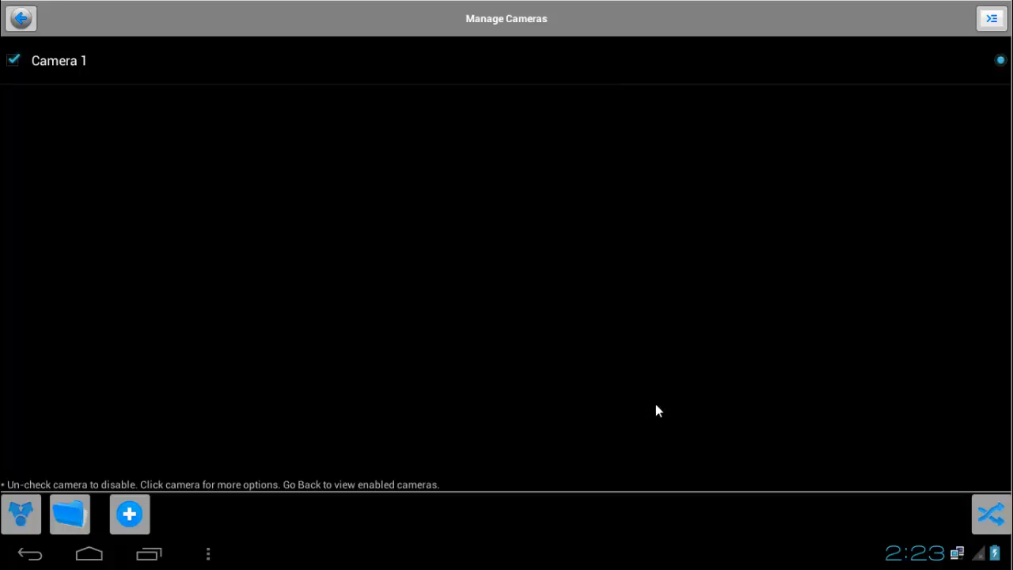
{"action": "left_click", "coordinate": [129, 514]}
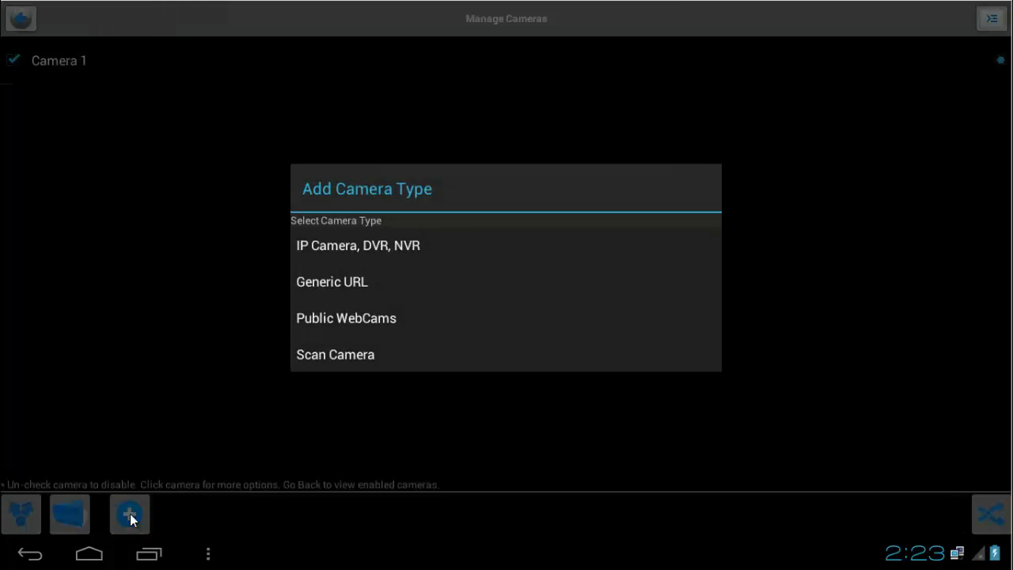
{"action": "left_click", "coordinate": [353, 247]}
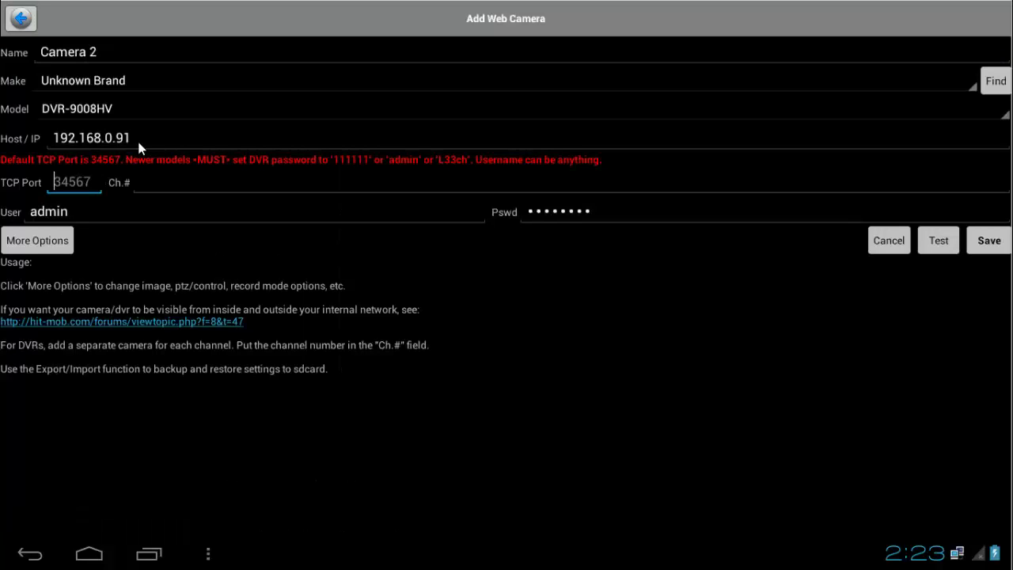
{"action": "left_click", "coordinate": [139, 142]}
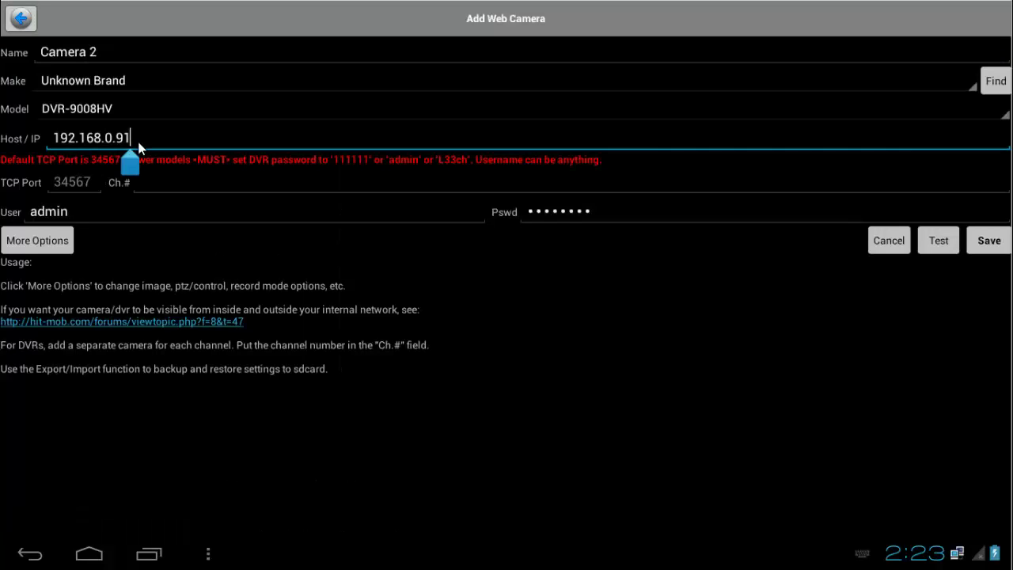
{"action": "key", "text": "BackSpace"}
{"action": "key", "text": "BackSpace"}
{"action": "key", "text": "BackSpace"}
{"action": "key", "text": "BackSpace"}
{"action": "key", "text": "BackSpace"}
{"action": "key", "text": "BackSpace"}
{"action": "key", "text": "BackSpace"}
{"action": "key", "text": "BackSpace"}
{"action": "key", "text": "BackSpace"}
{"action": "key", "text": "BackSpace"}
{"action": "key", "text": "BackSpace"}
{"action": "key", "text": "BackSpace"}
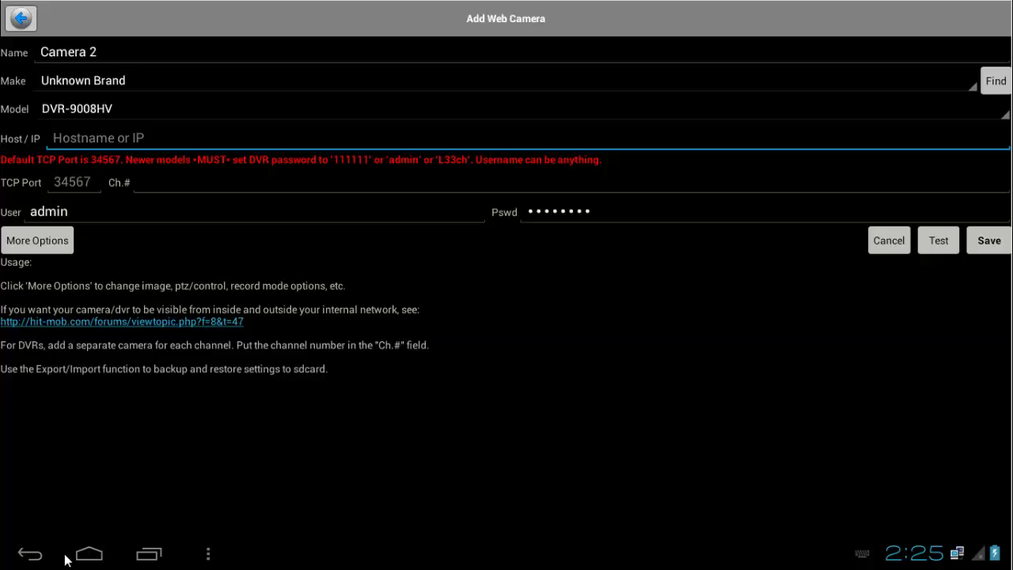
{"action": "left_click", "coordinate": [99, 558]}
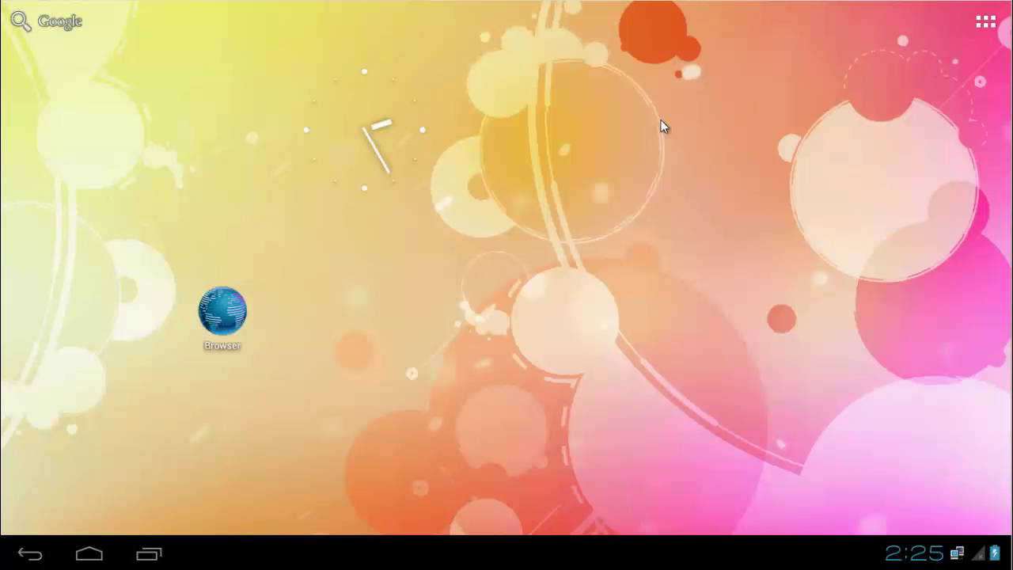
Step: Search 'what is my ip' in Browser and copy the public IP address shown
{"action": "left_click", "coordinate": [241, 316]}
{"action": "left_click", "coordinate": [430, 364]}
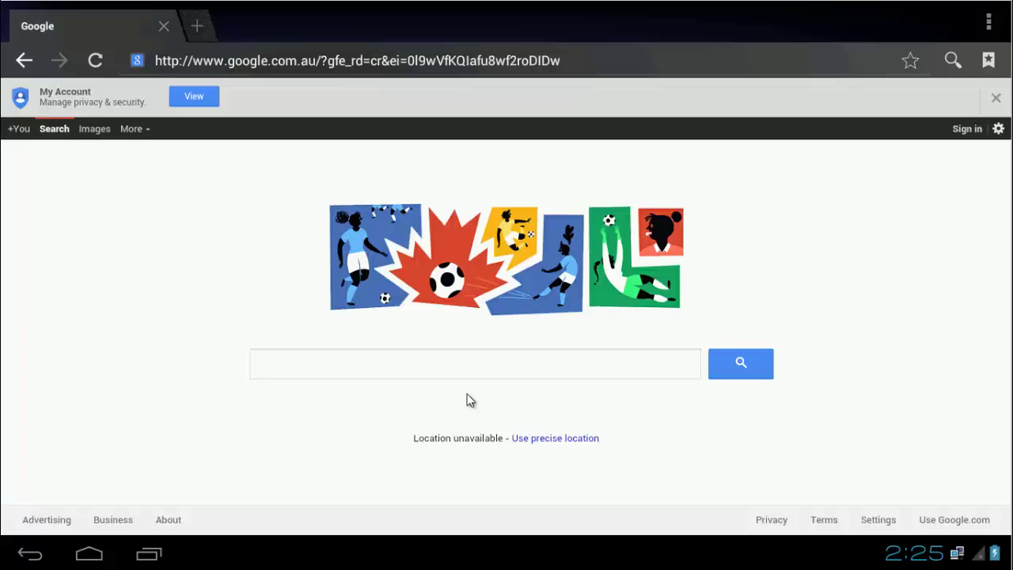
{"action": "type", "text": "what"}
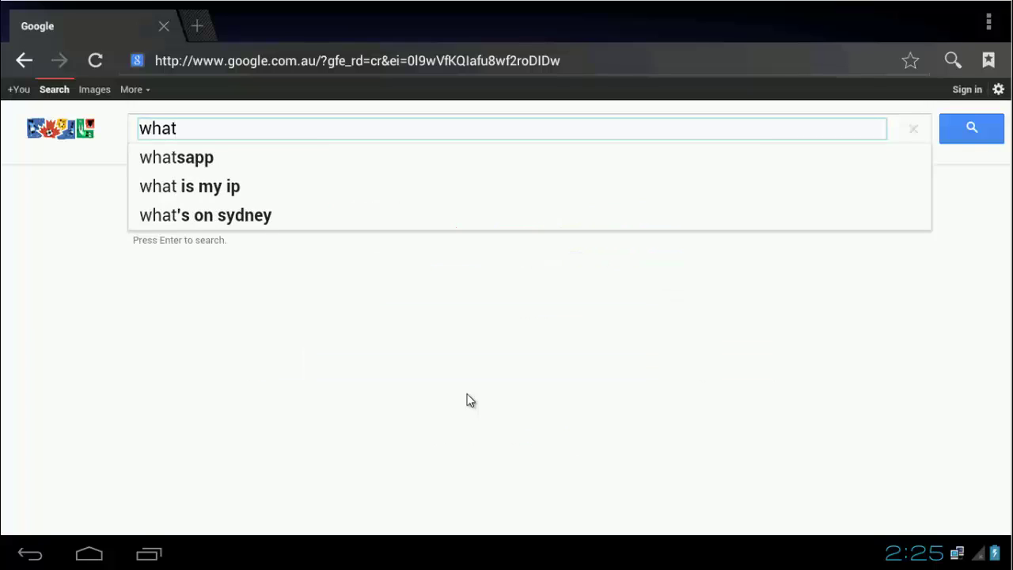
{"action": "left_click", "coordinate": [221, 189]}
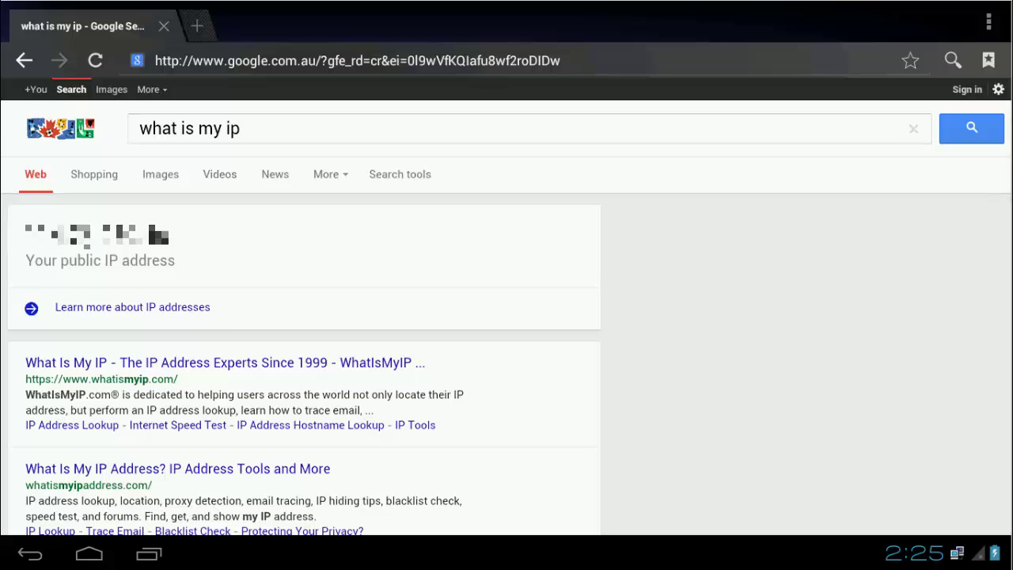
{"action": "left_click", "coordinate": [95, 234]}
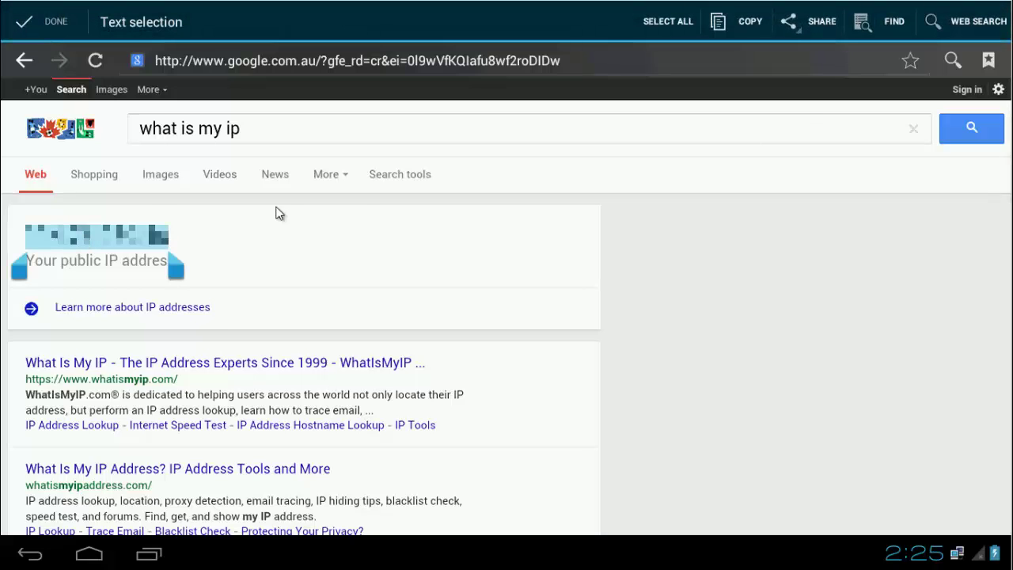
{"action": "left_click", "coordinate": [734, 26]}
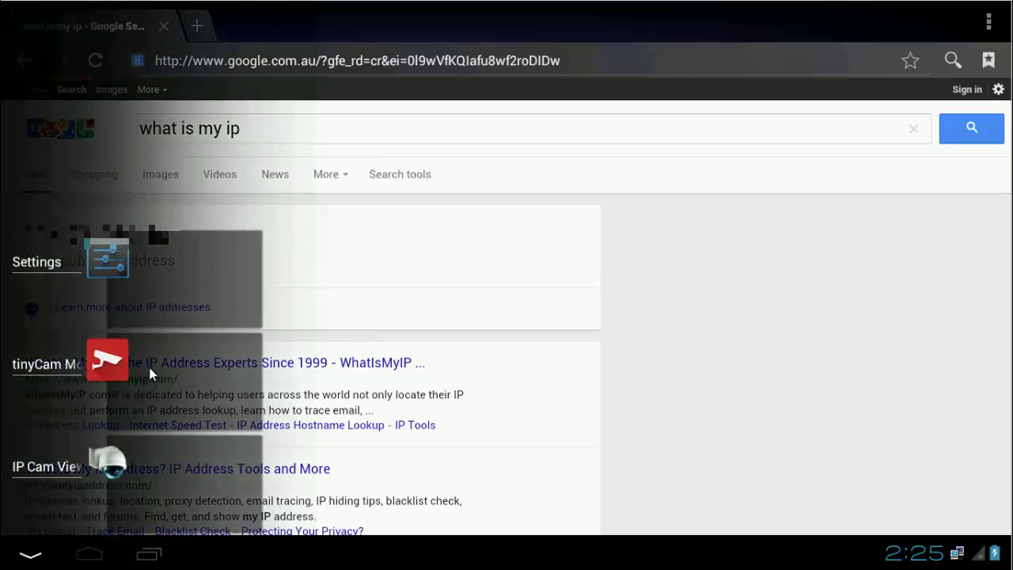
Step: Back in IP Cam Viewer, paste the public IP as Camera 2's host and set channel 1
{"action": "left_click", "coordinate": [137, 476]}
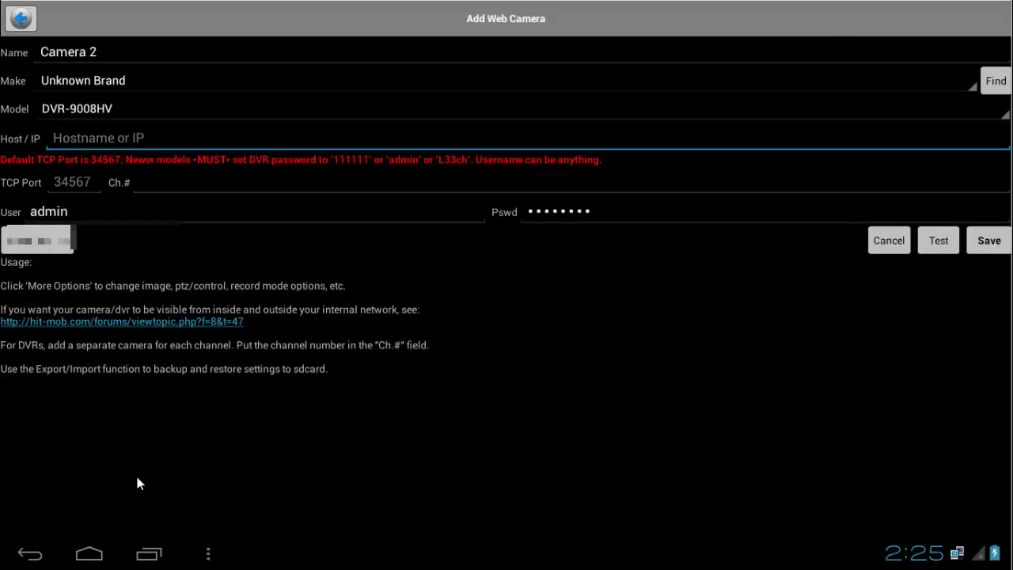
{"action": "left_click", "coordinate": [123, 139]}
{"action": "left_click", "coordinate": [124, 137]}
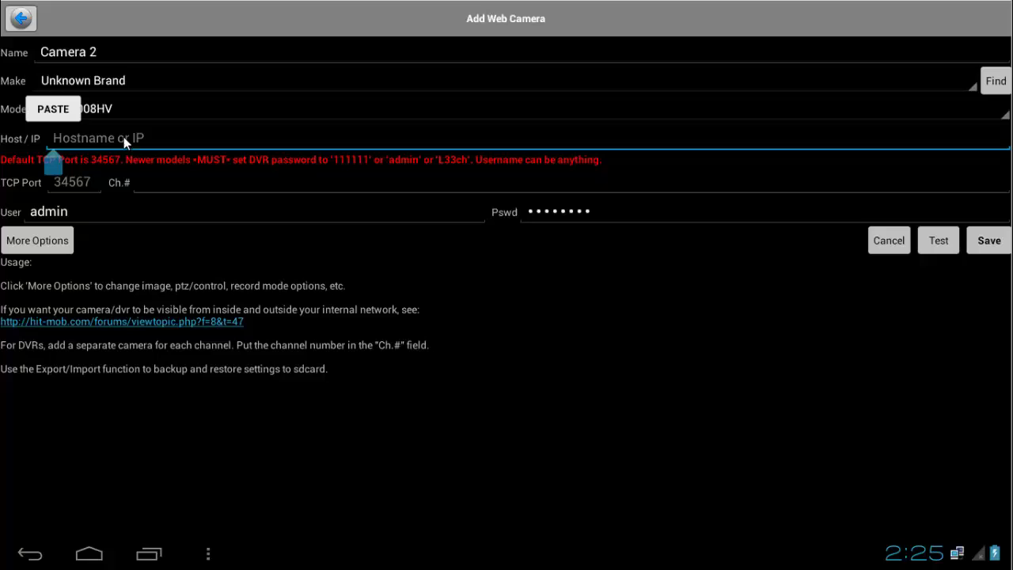
{"action": "left_click", "coordinate": [53, 109]}
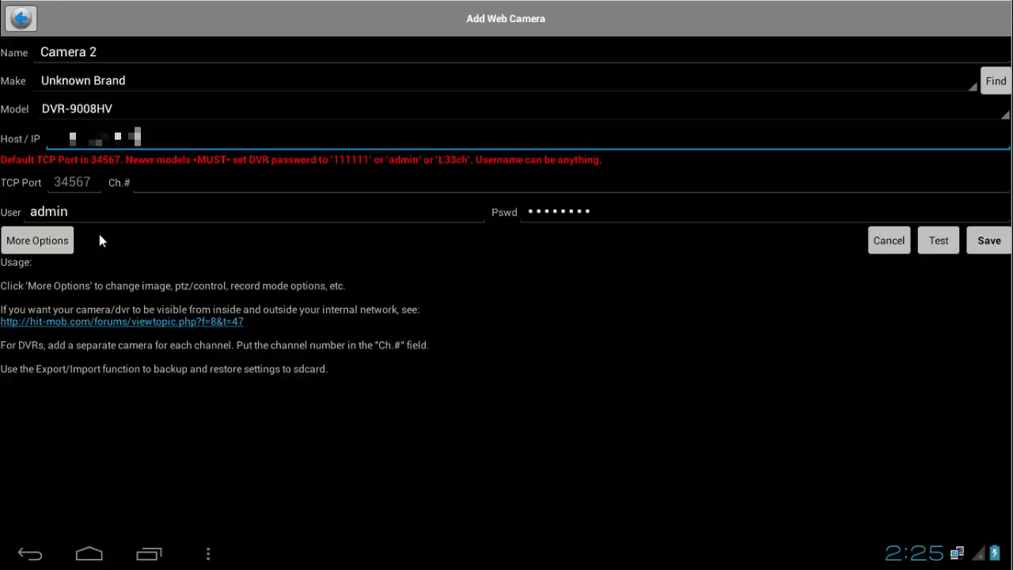
{"action": "left_click", "coordinate": [78, 183]}
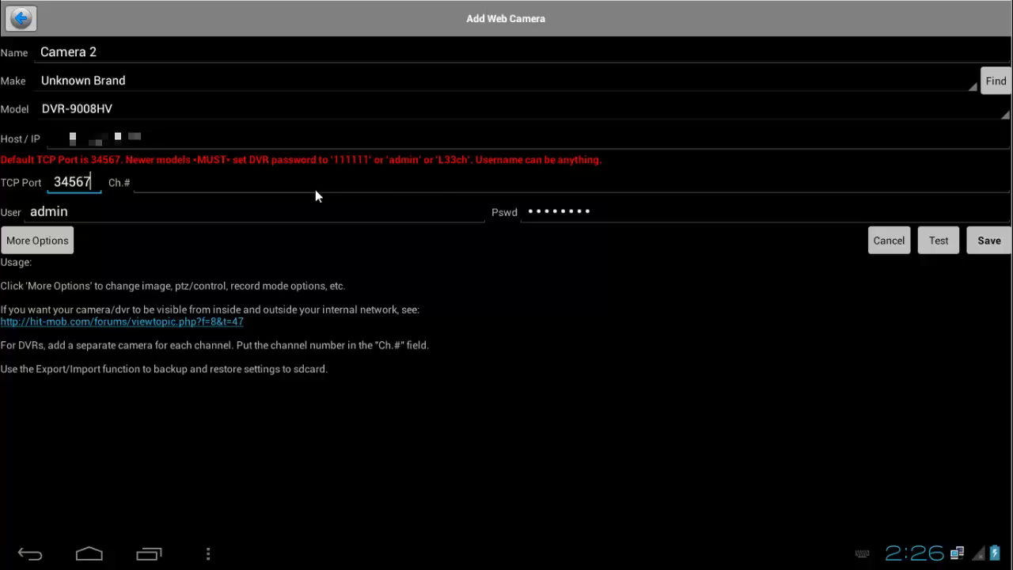
{"action": "left_click", "coordinate": [277, 187]}
{"action": "type", "text": "1"}
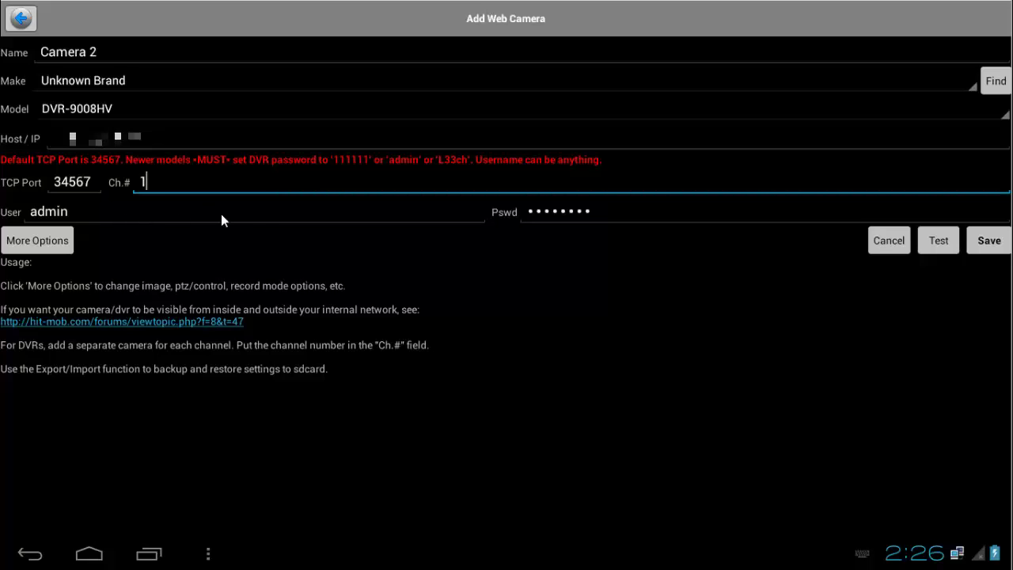
Step: Confirm the public-IP test returns a street image, then retype the camera name as 'Camera Over Internet'
{"action": "left_click", "coordinate": [941, 240]}
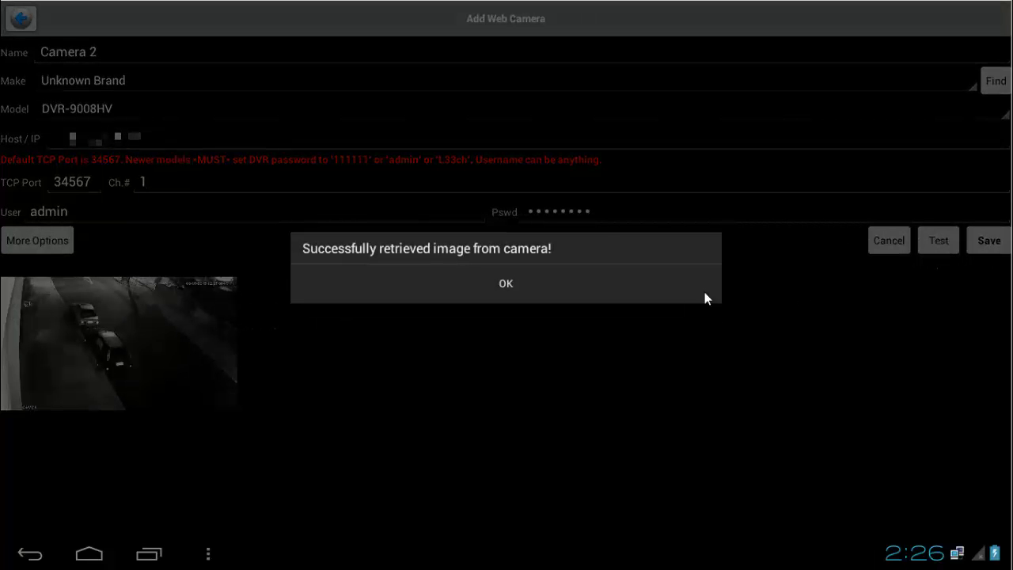
{"action": "left_click", "coordinate": [554, 288]}
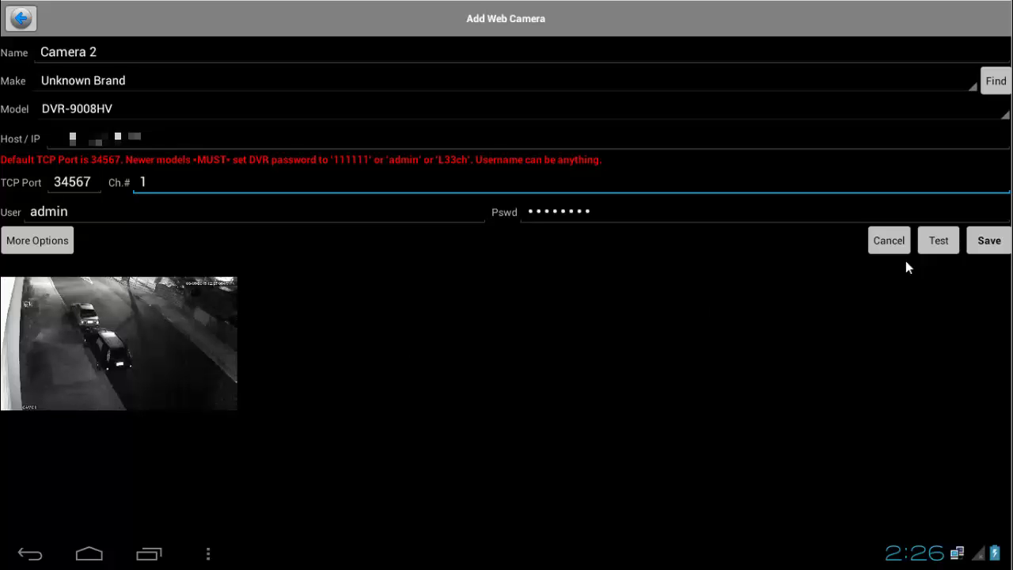
{"action": "left_click", "coordinate": [159, 50]}
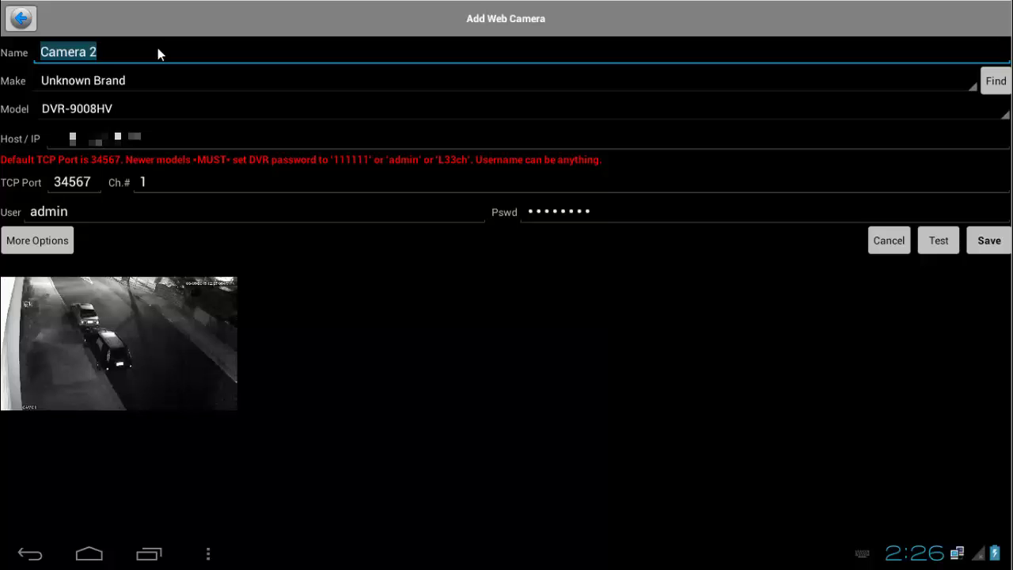
{"action": "type", "text": "C"}
{"action": "key", "text": "BackSpace"}
{"action": "type", "text": "O"}
{"action": "key", "text": "BackSpace"}
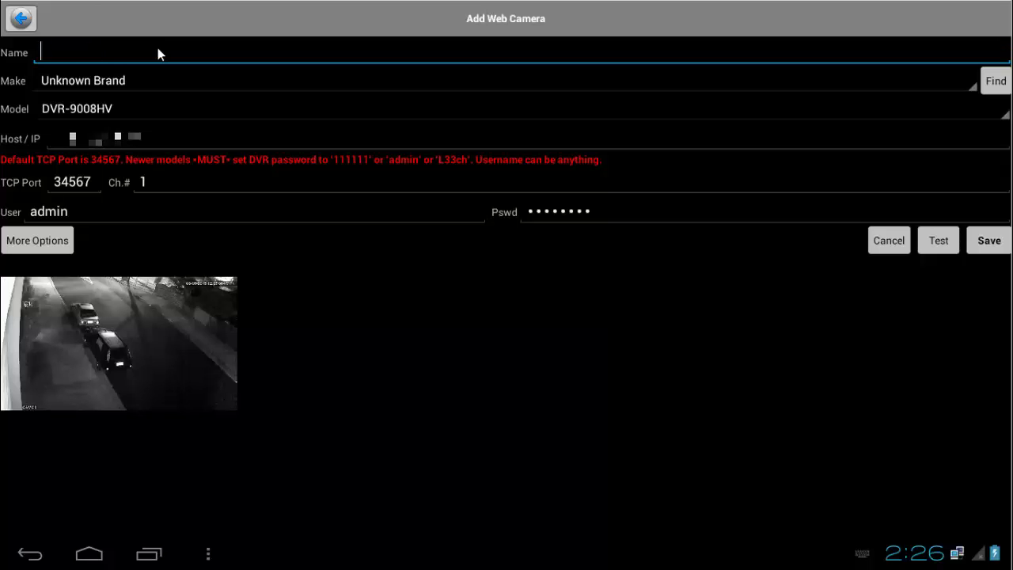
{"action": "type", "text": "Camera Over"}
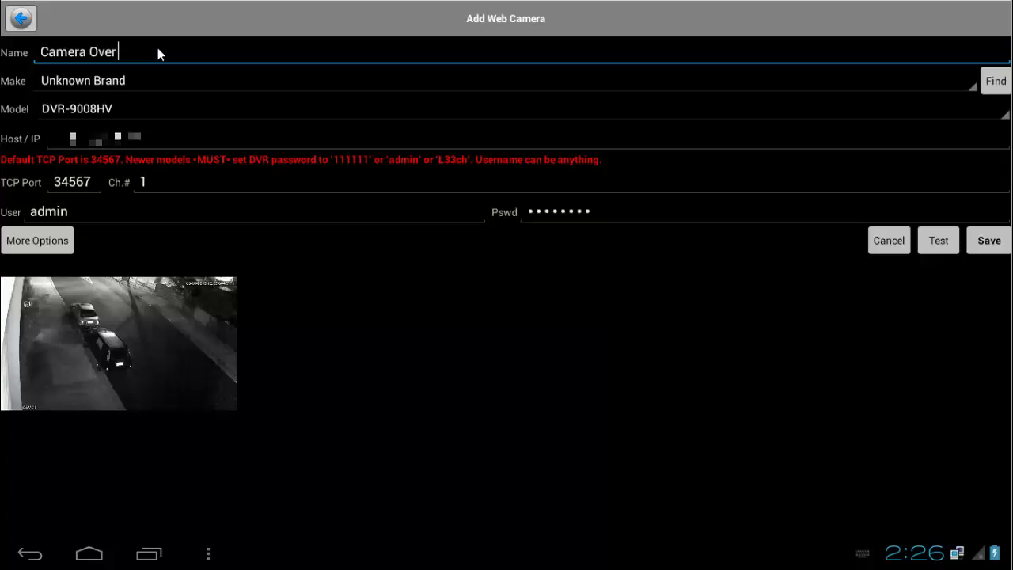
{"action": "type", "text": " Internet"}
Step: Save Camera Over Internet, then rename Camera 1 to 'Camera local Network' and save it
{"action": "left_click", "coordinate": [988, 247]}
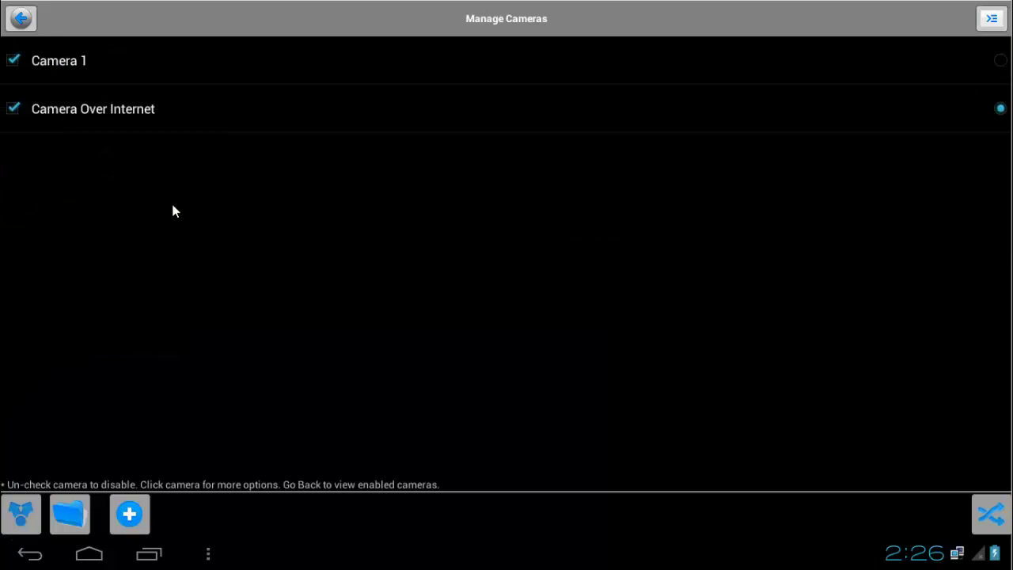
{"action": "left_click", "coordinate": [253, 57]}
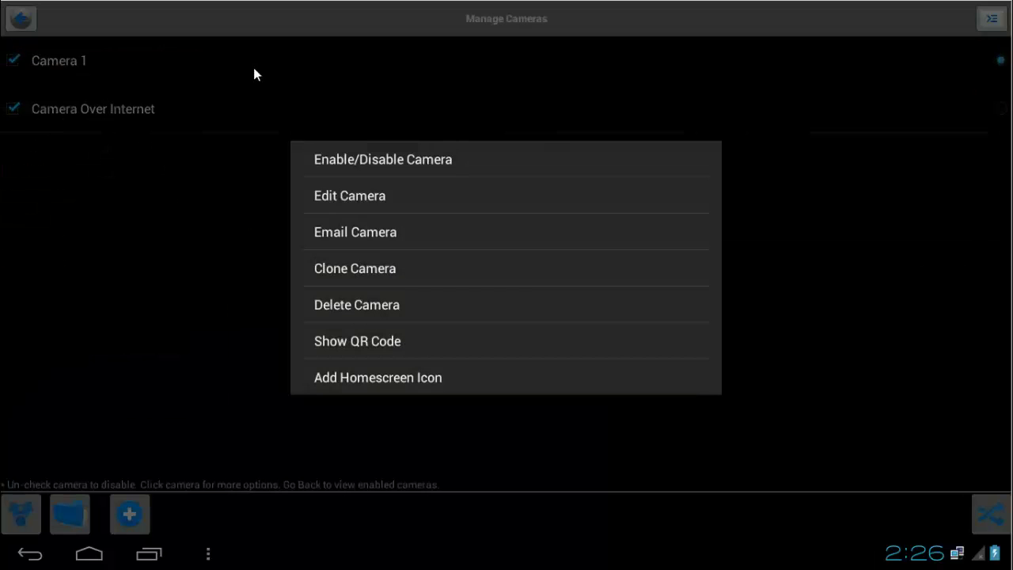
{"action": "left_click", "coordinate": [362, 194]}
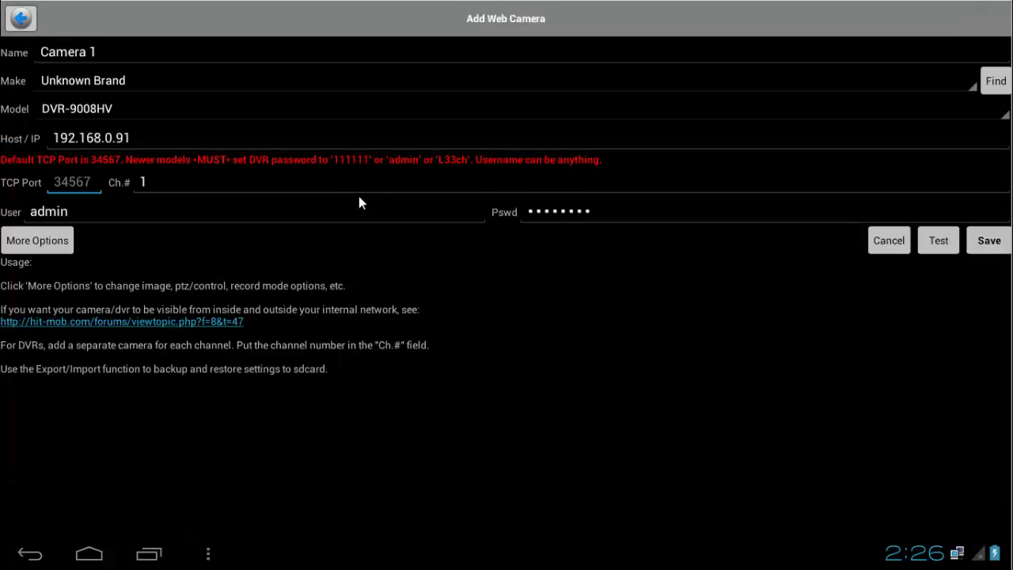
{"action": "left_click", "coordinate": [116, 52]}
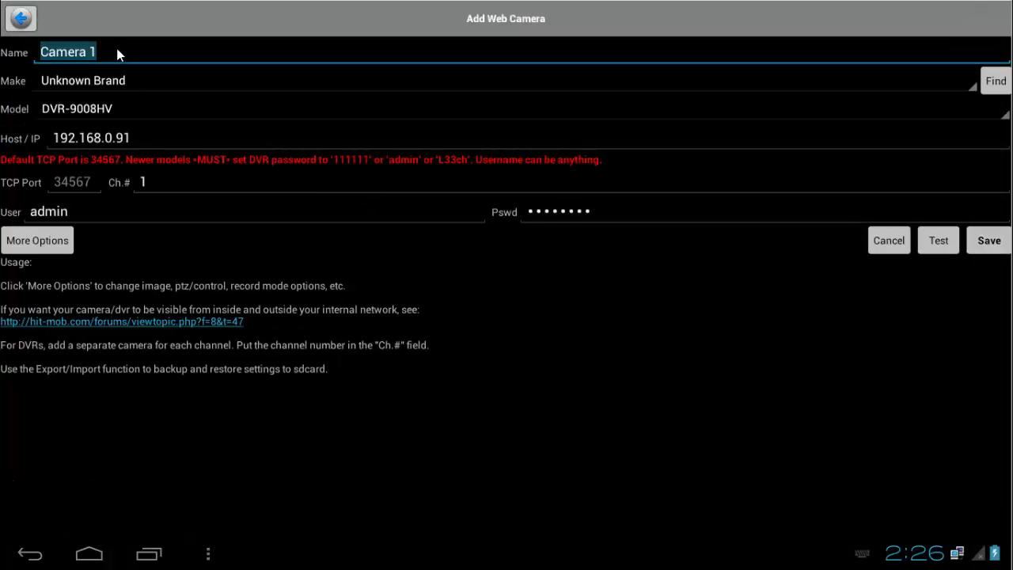
{"action": "type", "text": "Ca"}
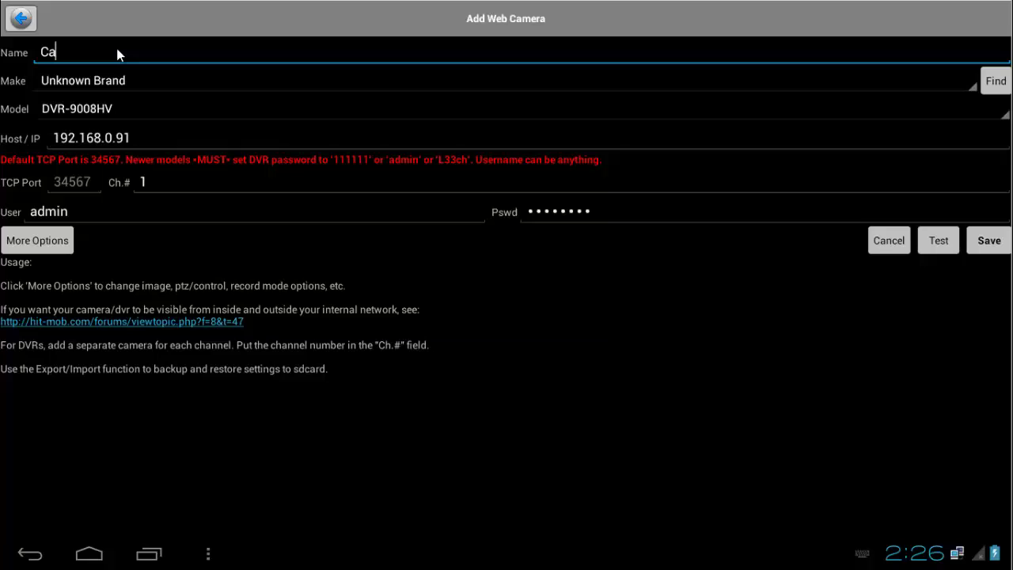
{"action": "type", "text": "mera"}
{"action": "type", "text": "local Network"}
{"action": "left_click", "coordinate": [992, 243]}
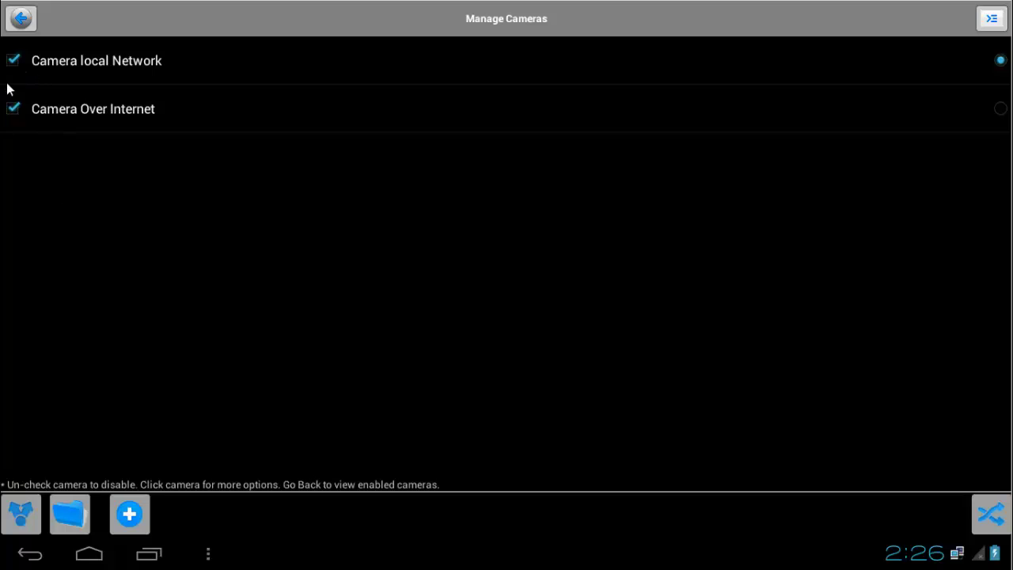
Step: In the live view, switch between the Camera local Network and Camera Over Internet feeds, ending on Camera Over Internet
{"action": "left_click", "coordinate": [26, 553]}
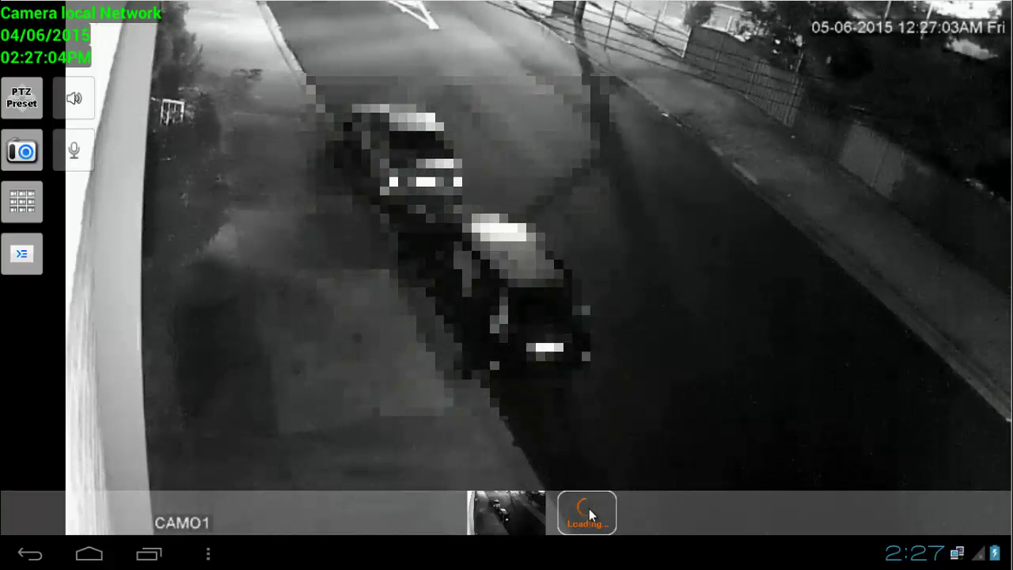
{"action": "left_click", "coordinate": [587, 511]}
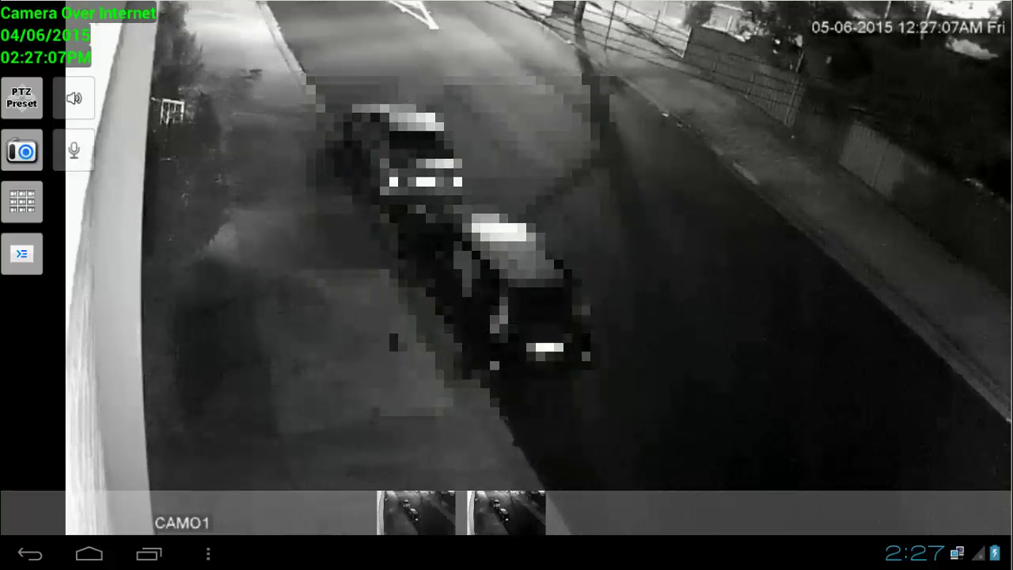
{"action": "left_click", "coordinate": [420, 507]}
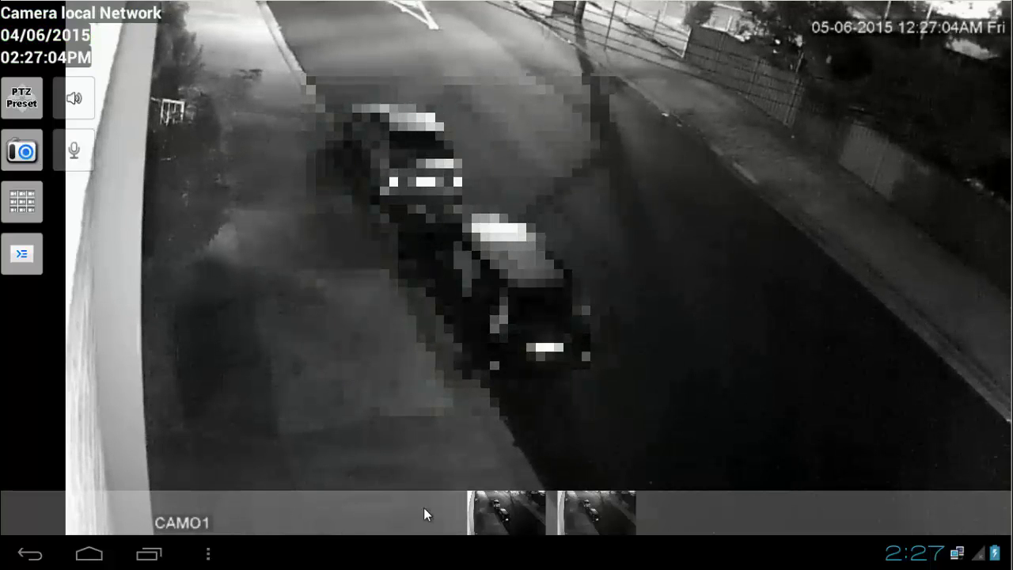
{"action": "left_click", "coordinate": [594, 515]}
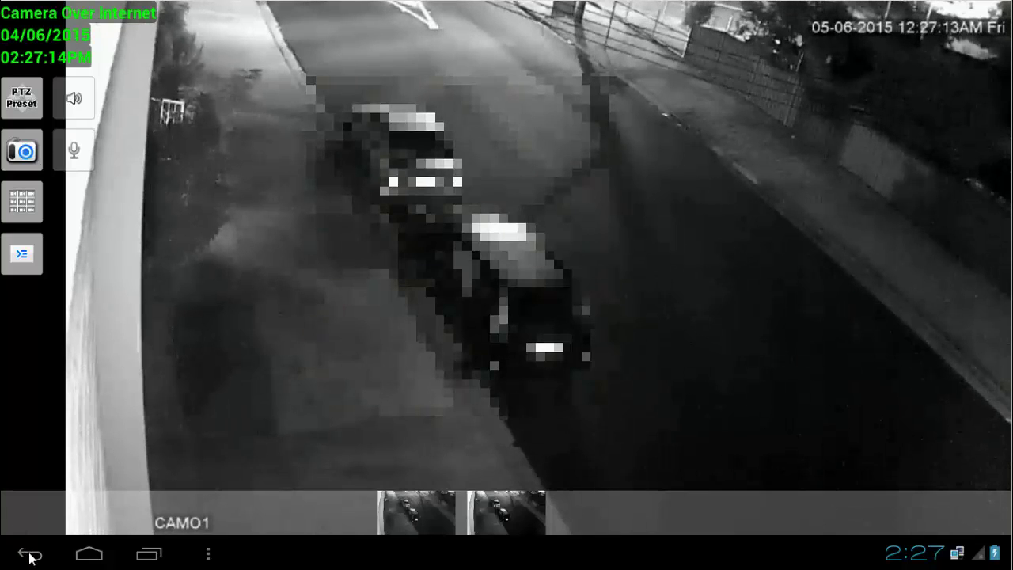
Step: Disable Camera local Network in Manage Cameras and return to the live view
{"action": "left_click", "coordinate": [208, 554]}
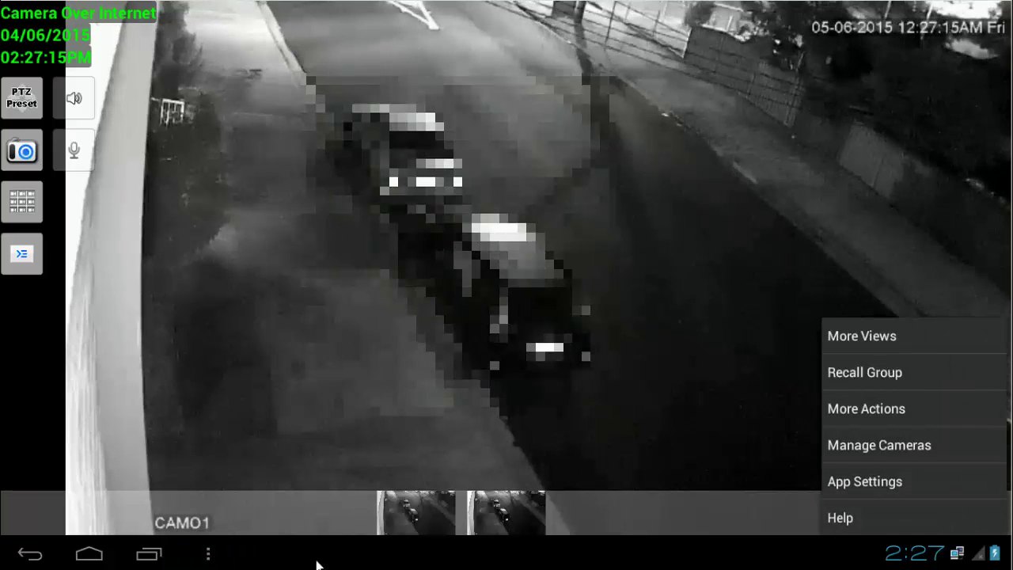
{"action": "left_click", "coordinate": [873, 446]}
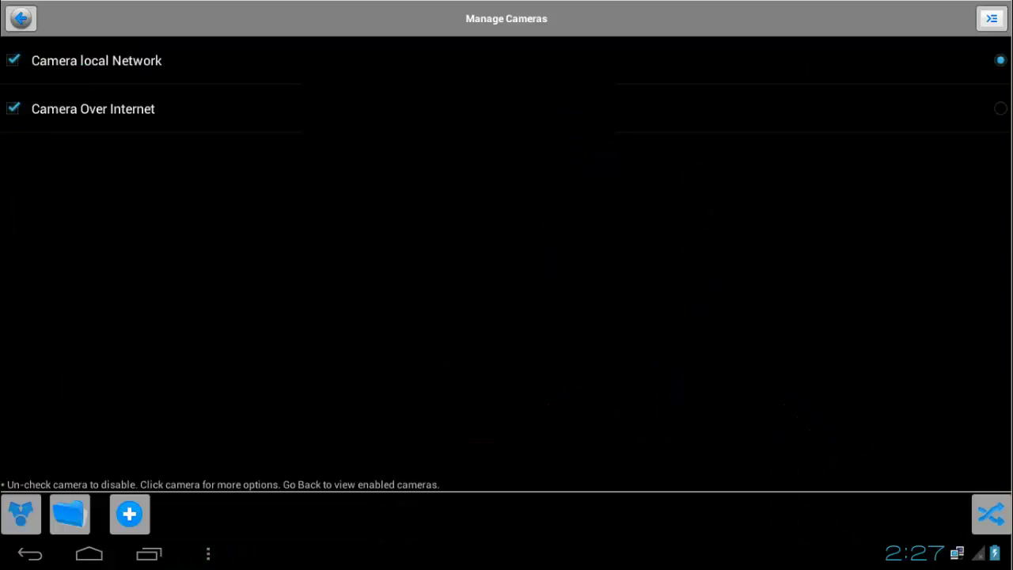
{"action": "left_click", "coordinate": [12, 63]}
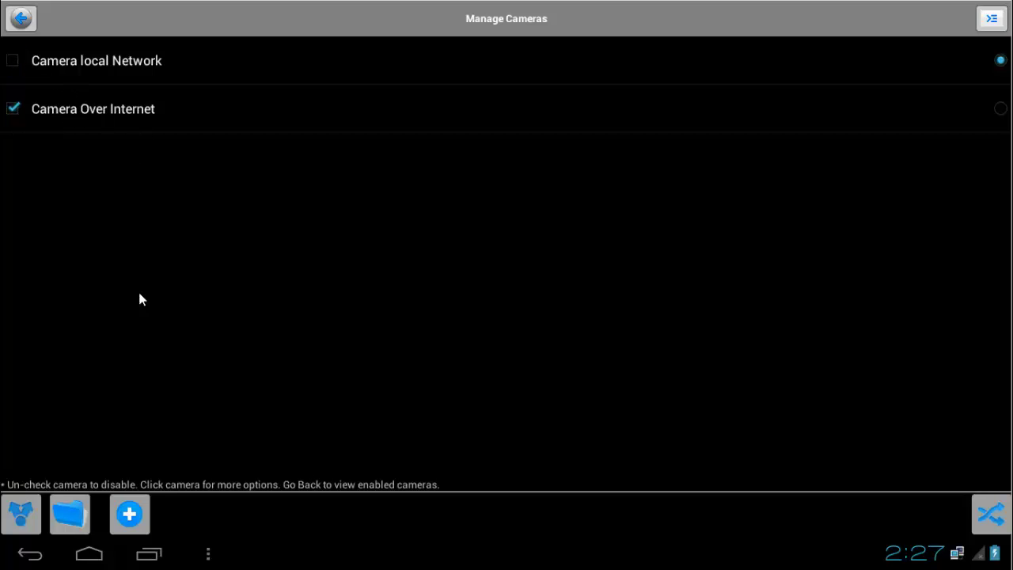
{"action": "left_click", "coordinate": [36, 557]}
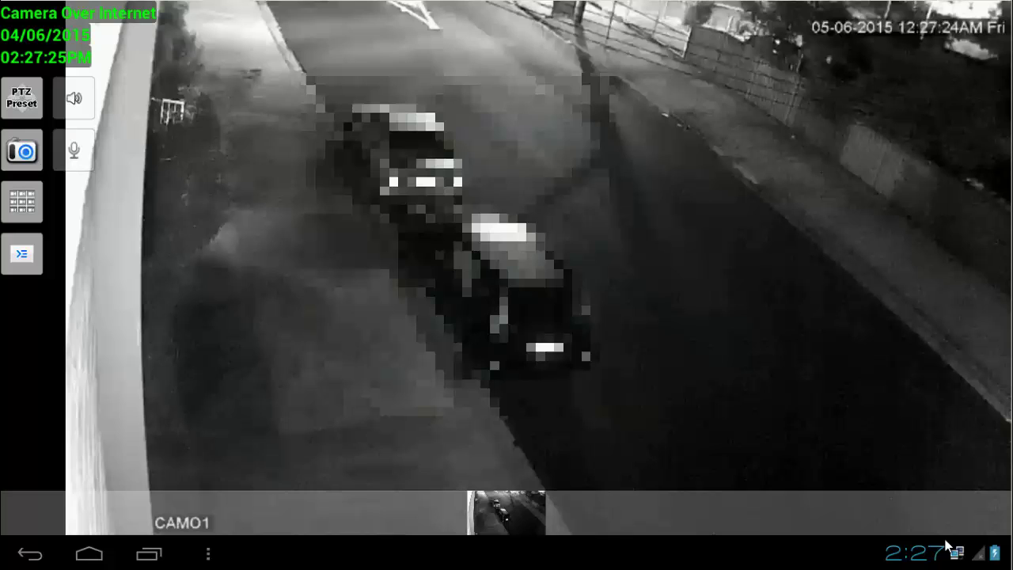
Step: In Manage Cameras, re-enable Camera local Network and disable Camera Over Internet
{"action": "left_click", "coordinate": [210, 556]}
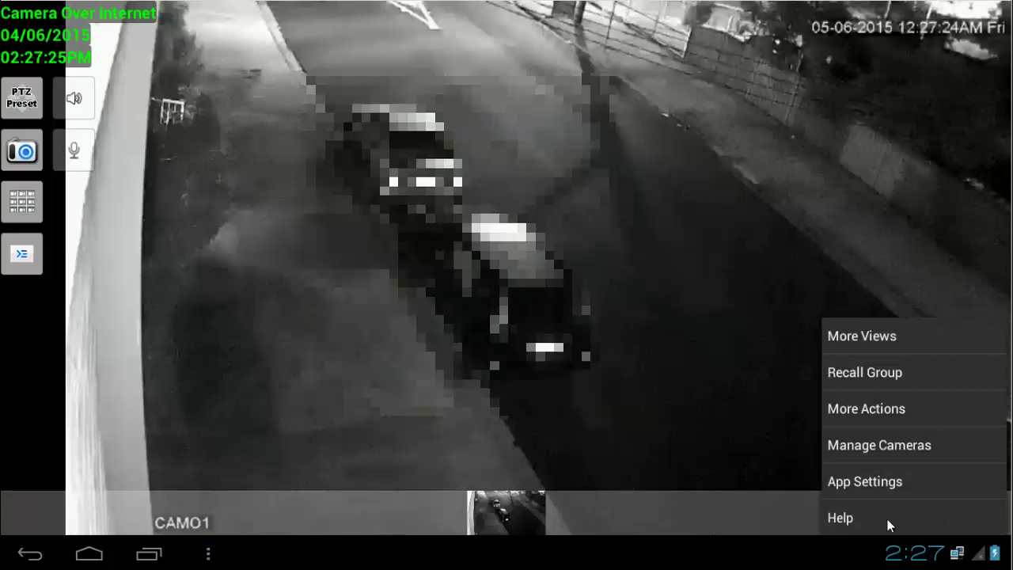
{"action": "left_click", "coordinate": [877, 445]}
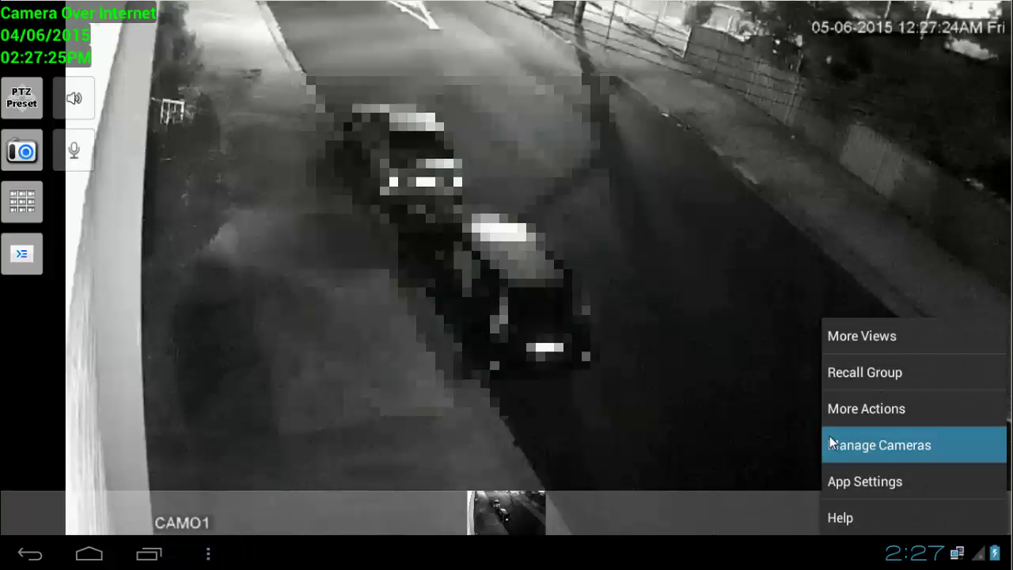
{"action": "left_click", "coordinate": [13, 63]}
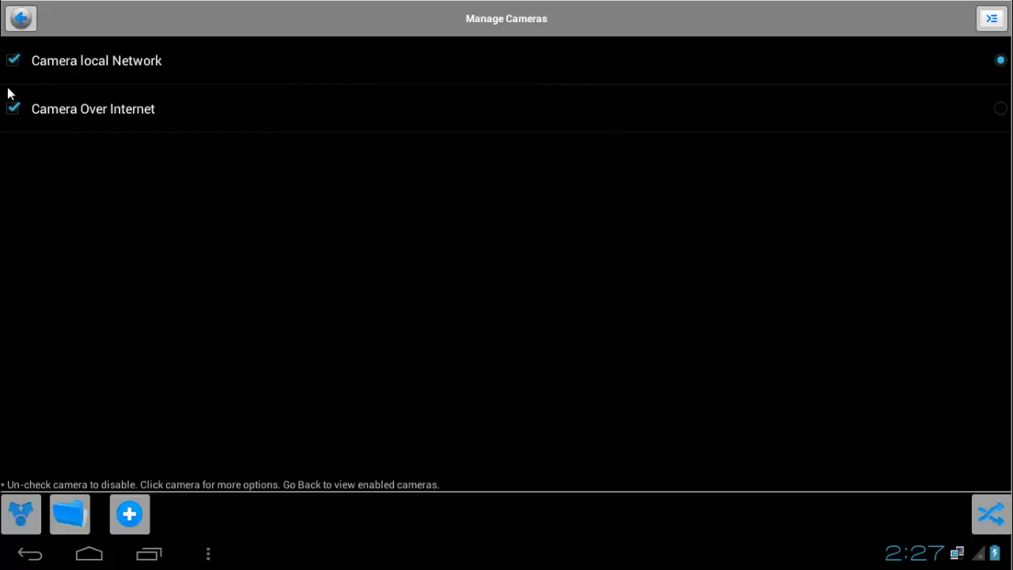
{"action": "left_click", "coordinate": [15, 108]}
Step: Go back from the camera list to the Camera local Network live view
{"action": "left_click", "coordinate": [31, 559]}
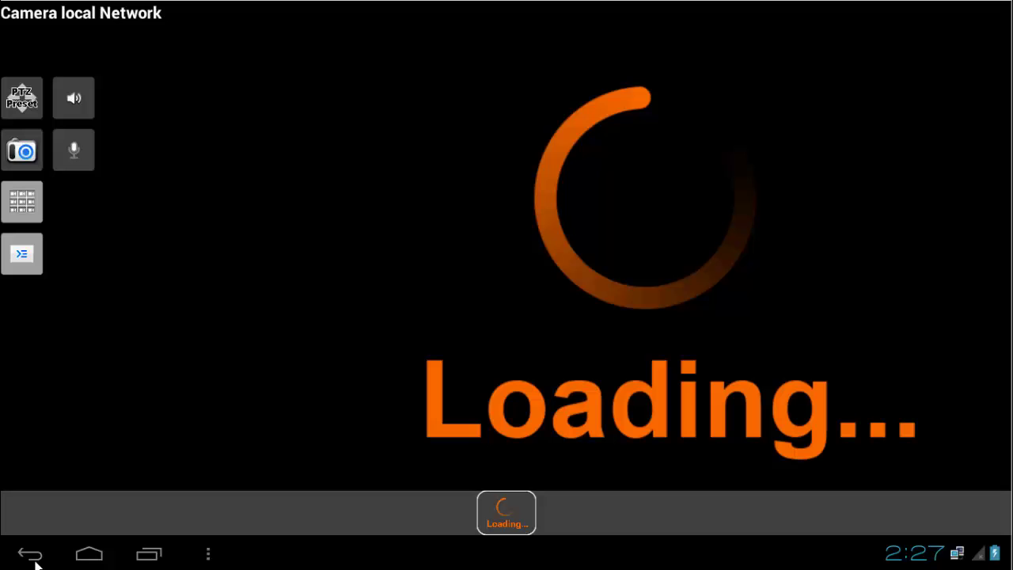